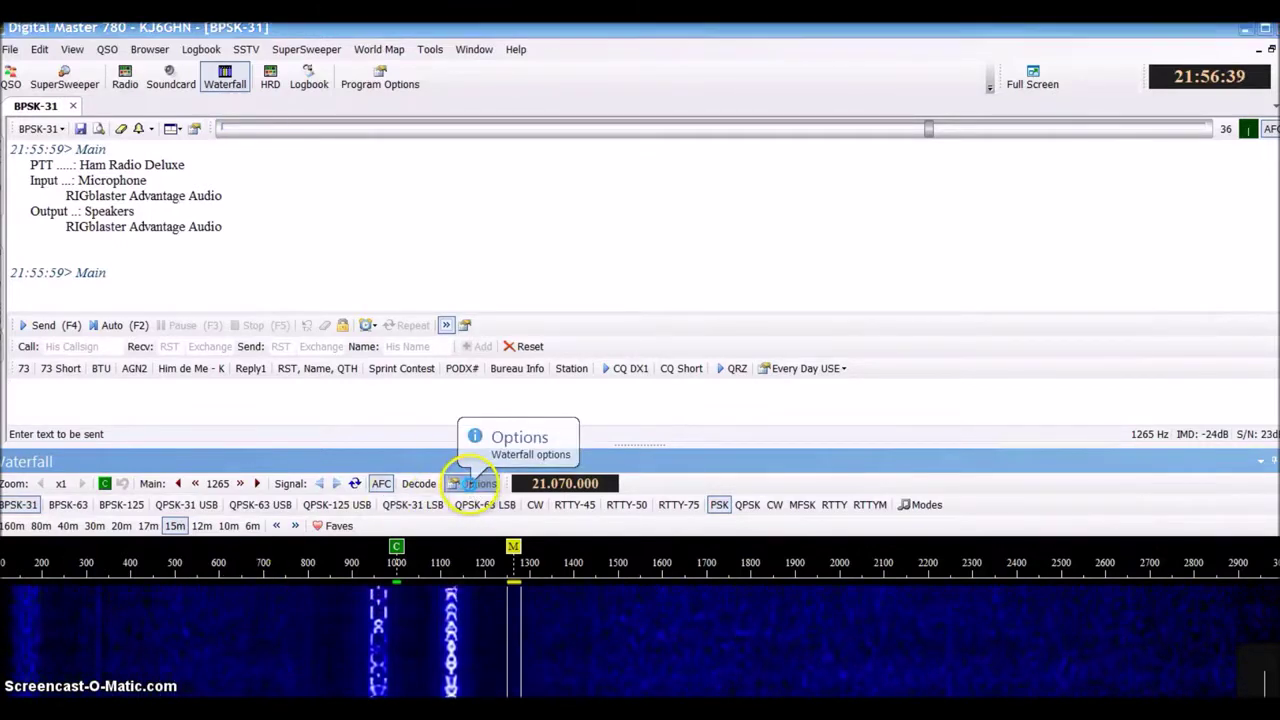
Open the Macros Manager from the program options and display the Default macro set.
{"action": "left_click", "coordinate": [476, 485]}
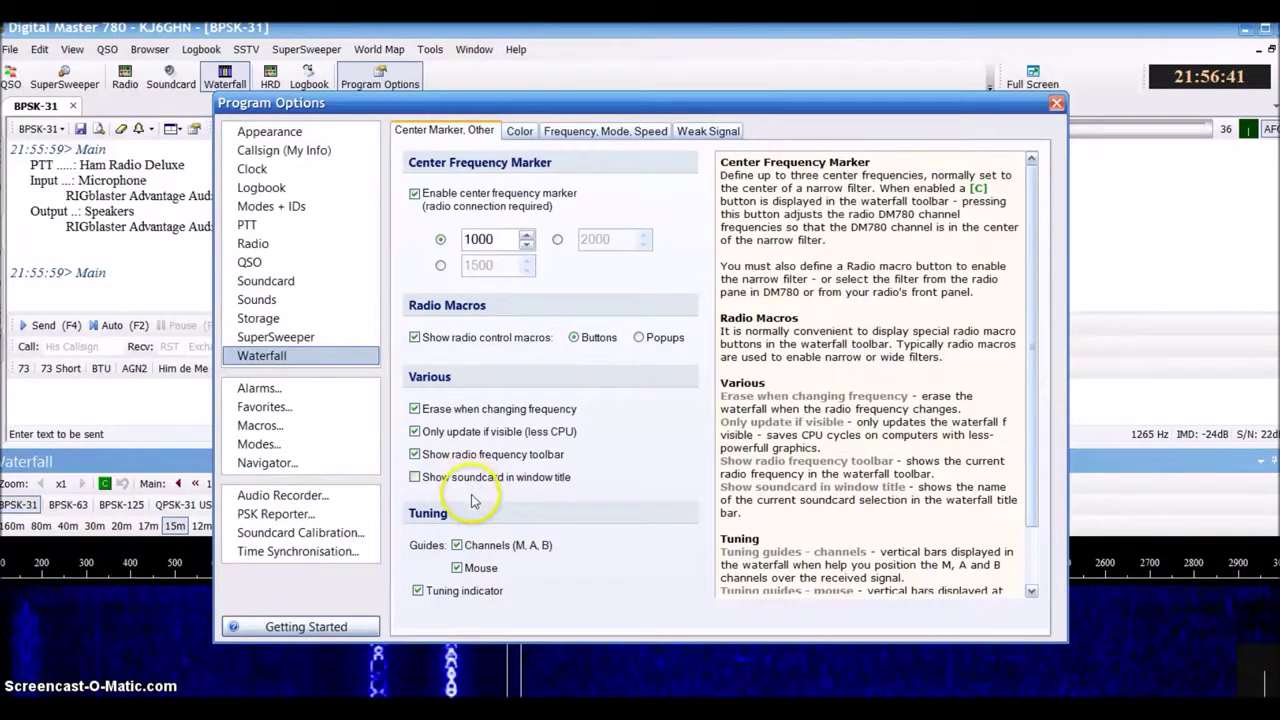
{"action": "left_click", "coordinate": [260, 426]}
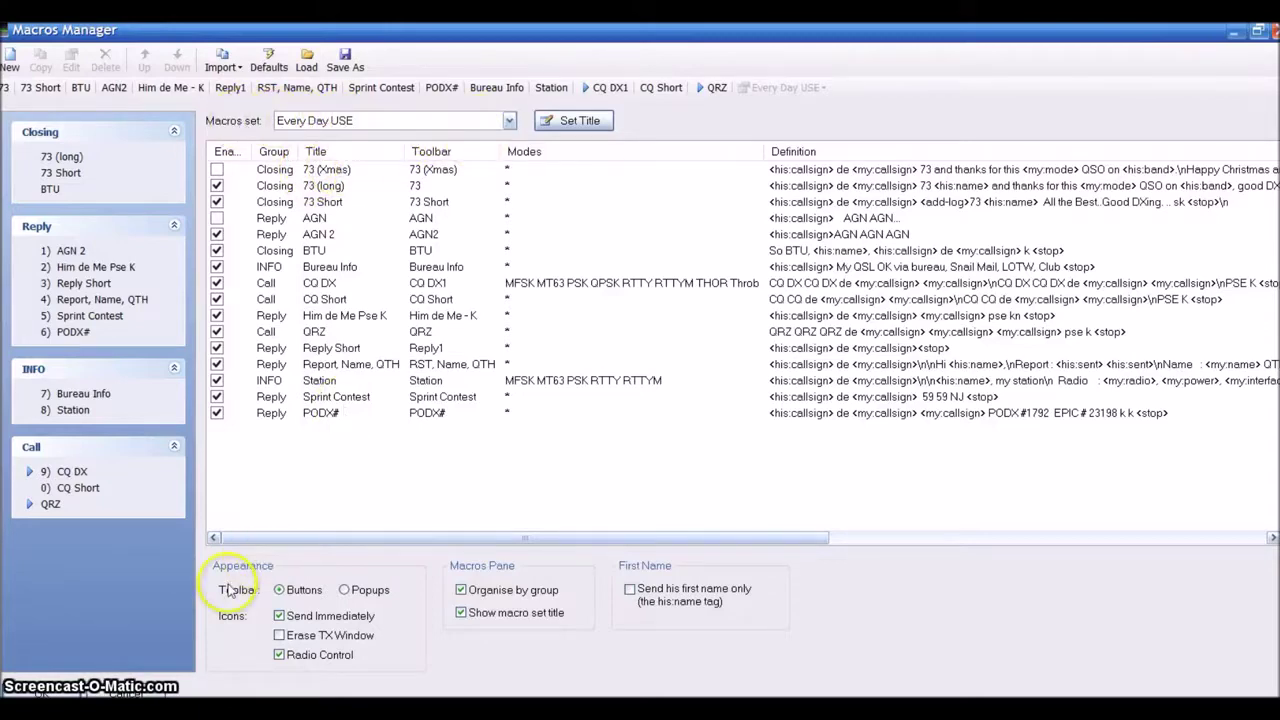
{"action": "key", "text": "Up"}
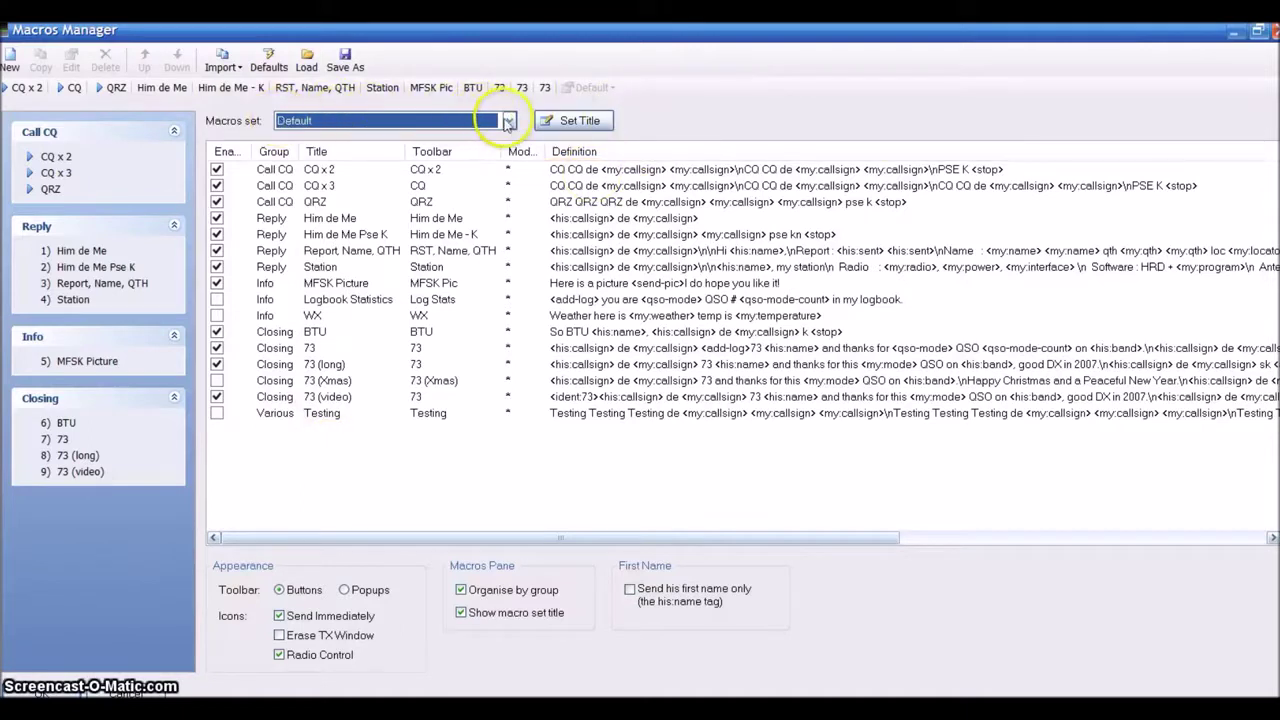
{"action": "left_click", "coordinate": [508, 121]}
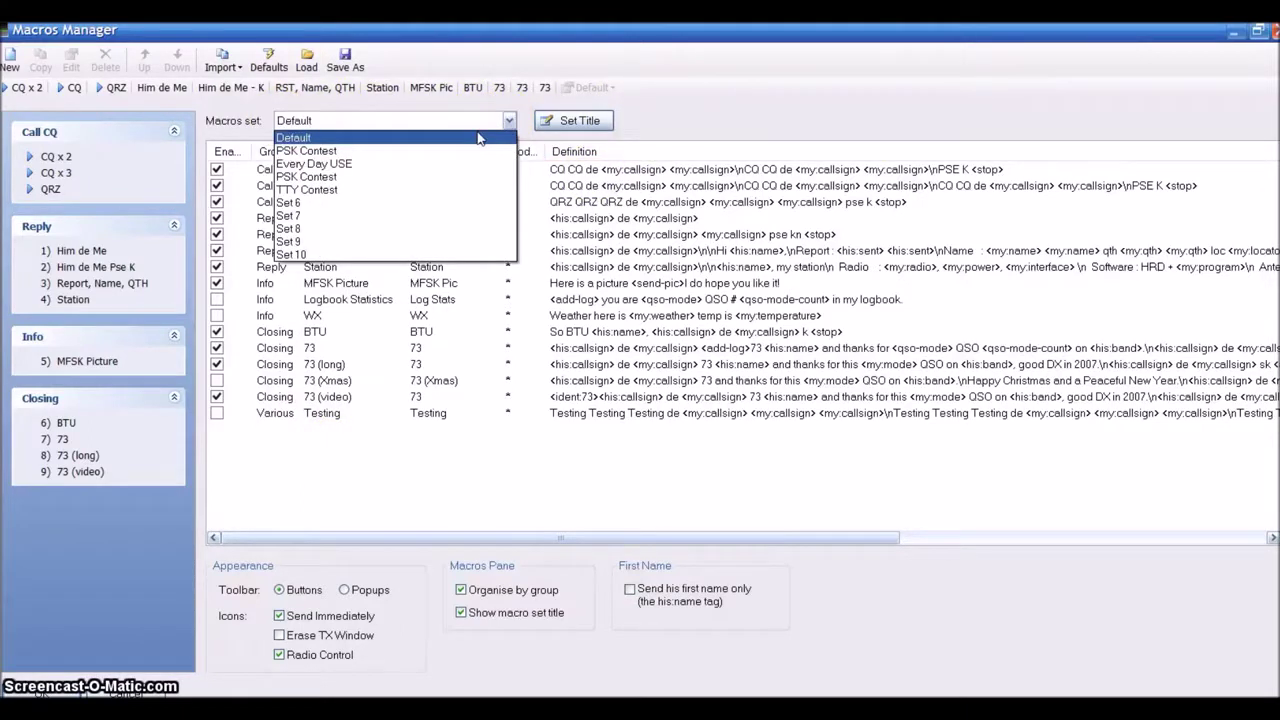
{"action": "left_click", "coordinate": [397, 164]}
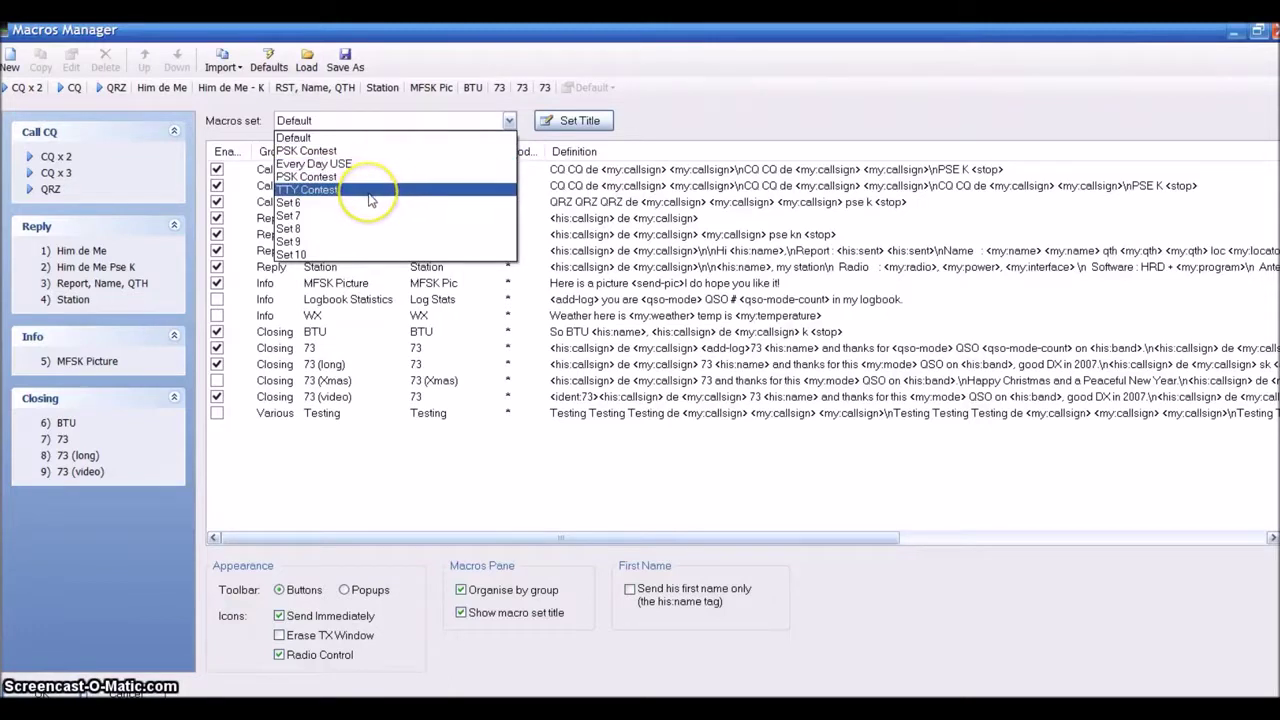
{"action": "left_click", "coordinate": [370, 151]}
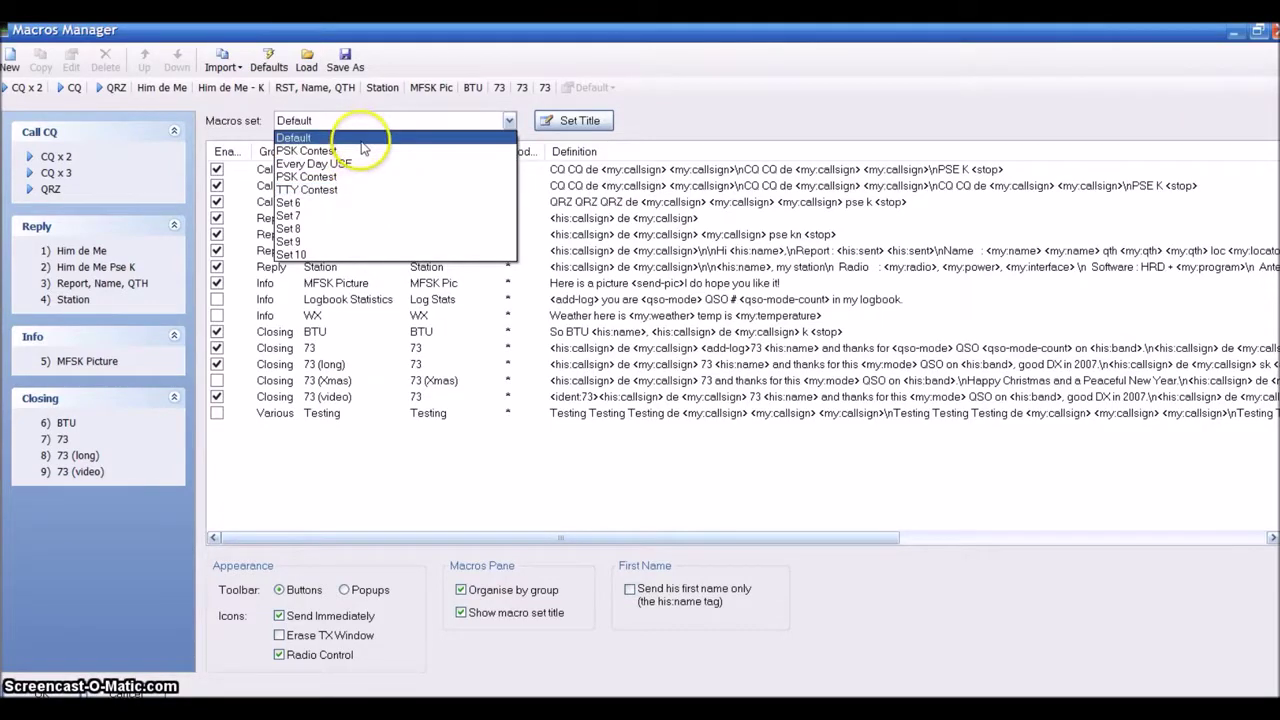
{"action": "left_click", "coordinate": [361, 140]}
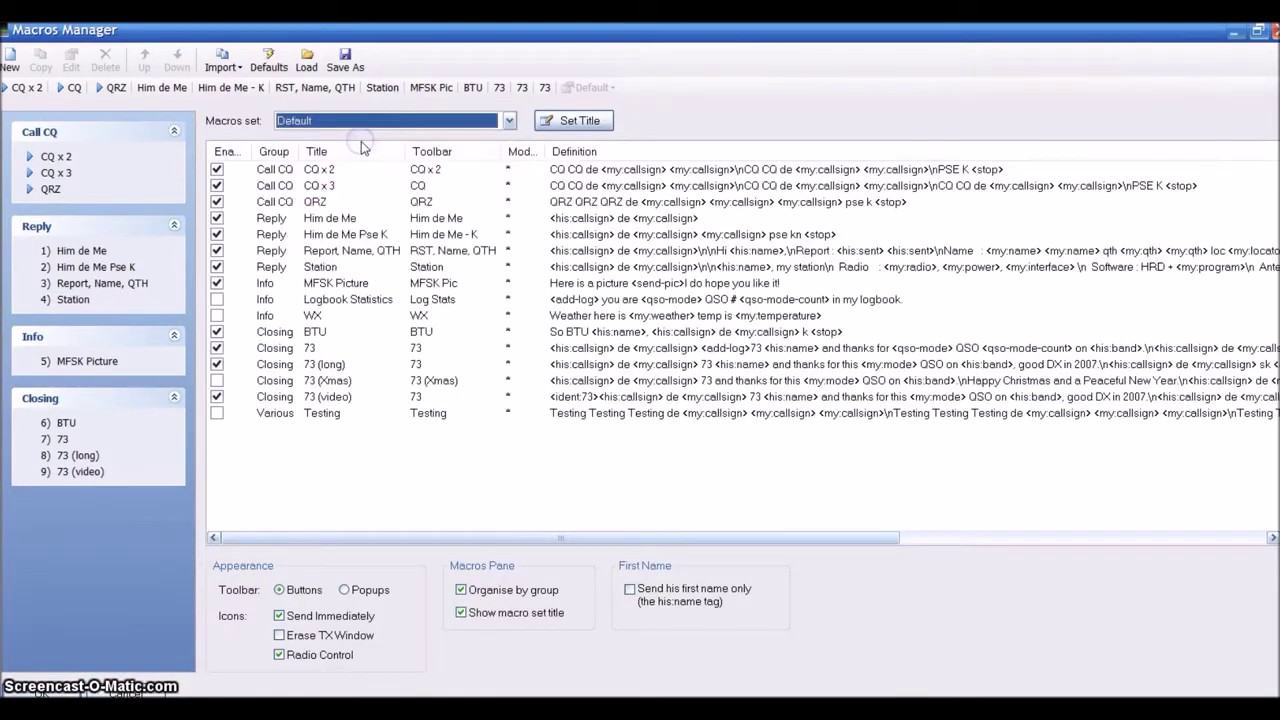
Select the empty macro set Set 6 and change its title to TEST.
{"action": "left_click", "coordinate": [509, 121]}
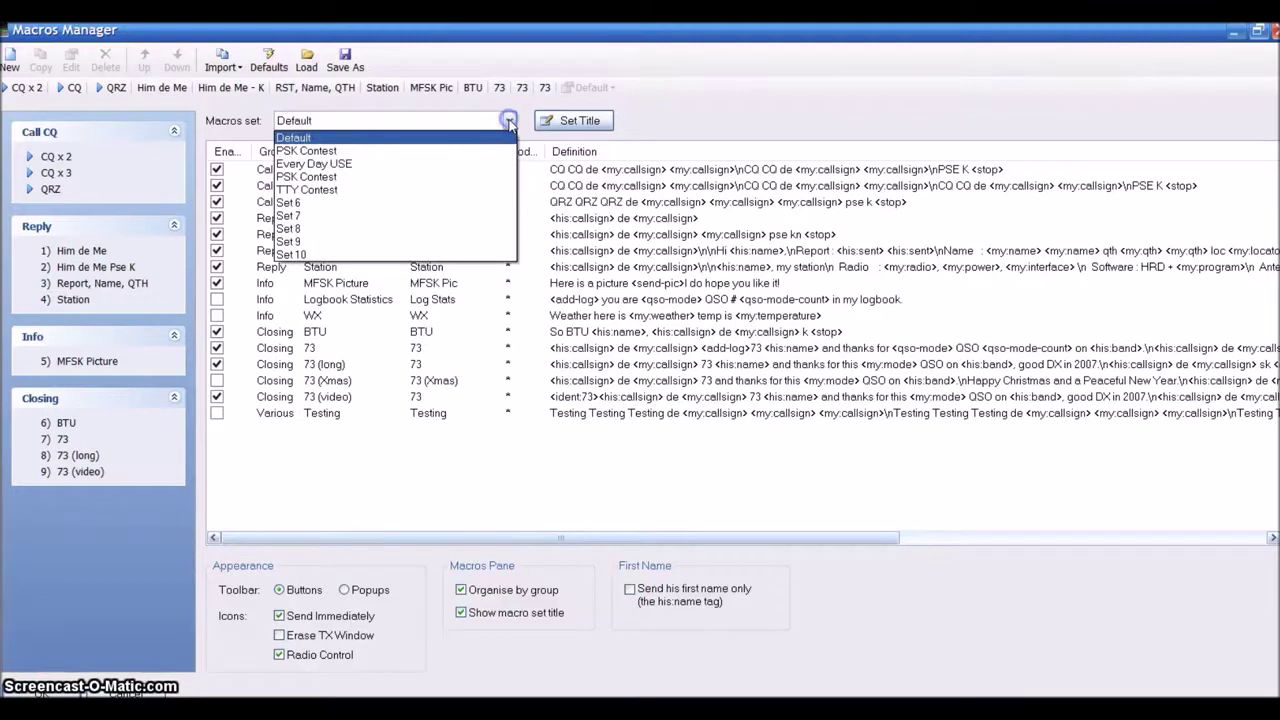
{"action": "left_click", "coordinate": [444, 203]}
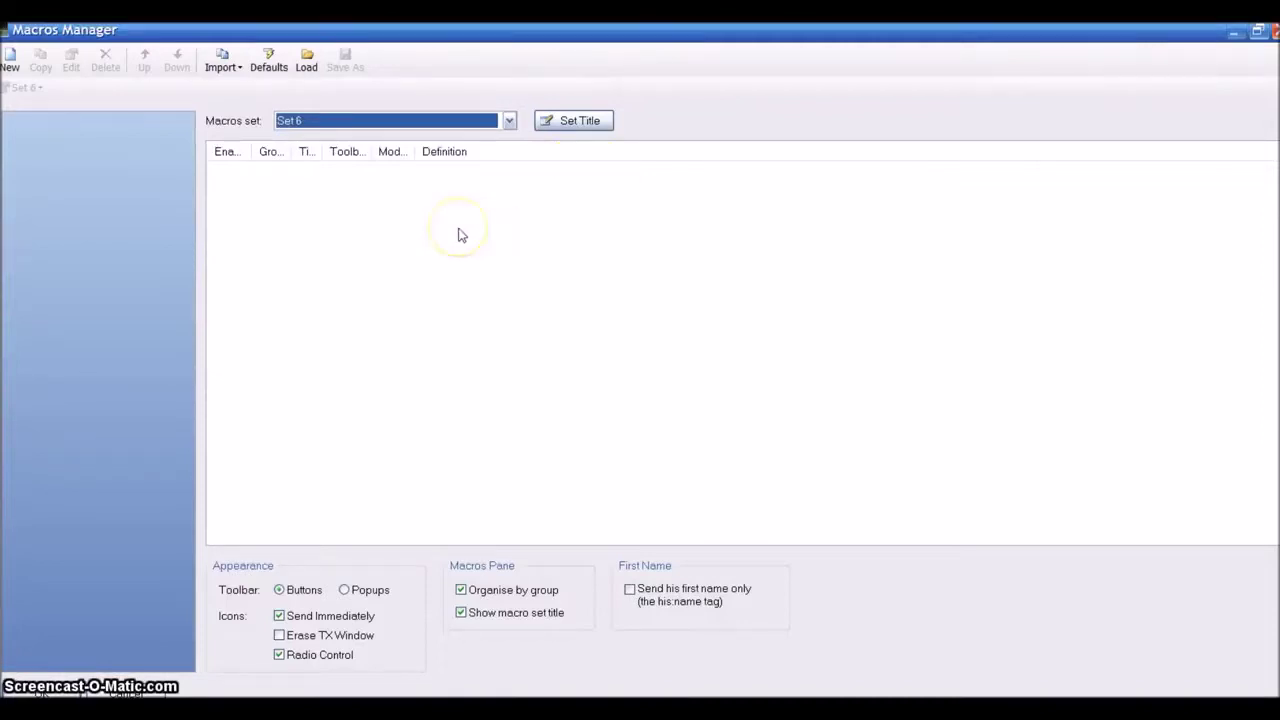
{"action": "left_click", "coordinate": [592, 126]}
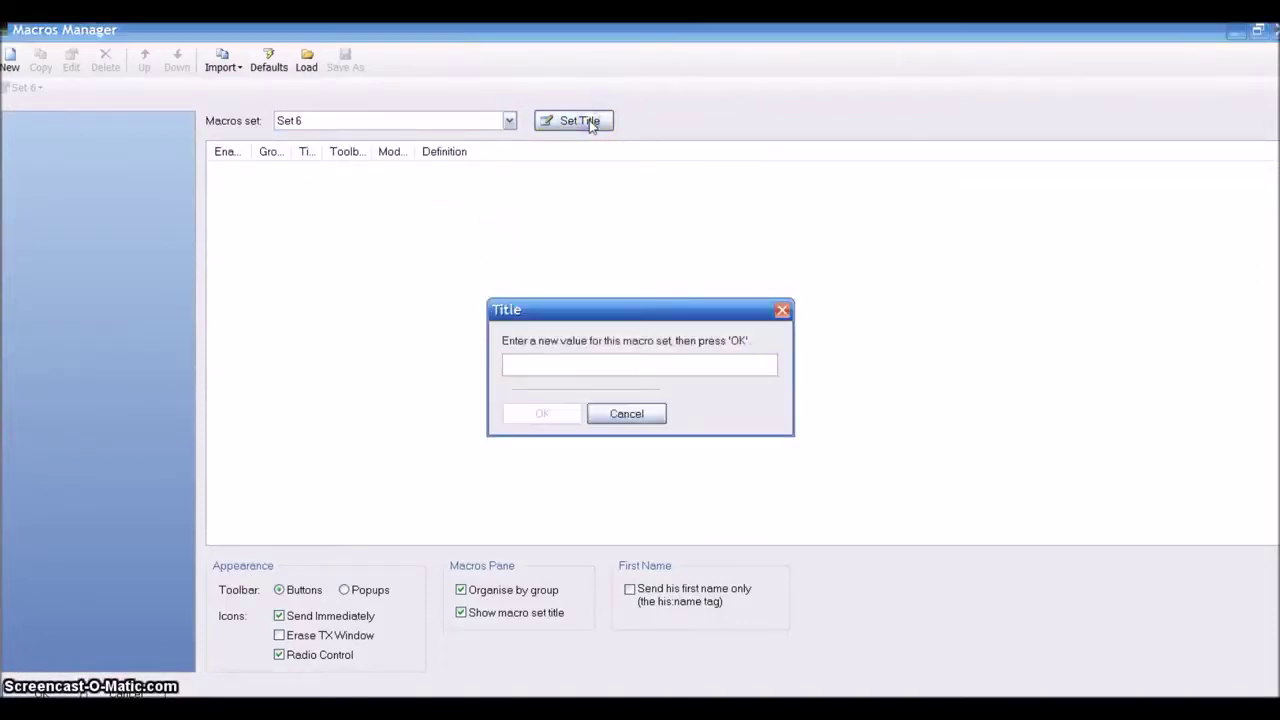
{"action": "type", "text": "TEST"}
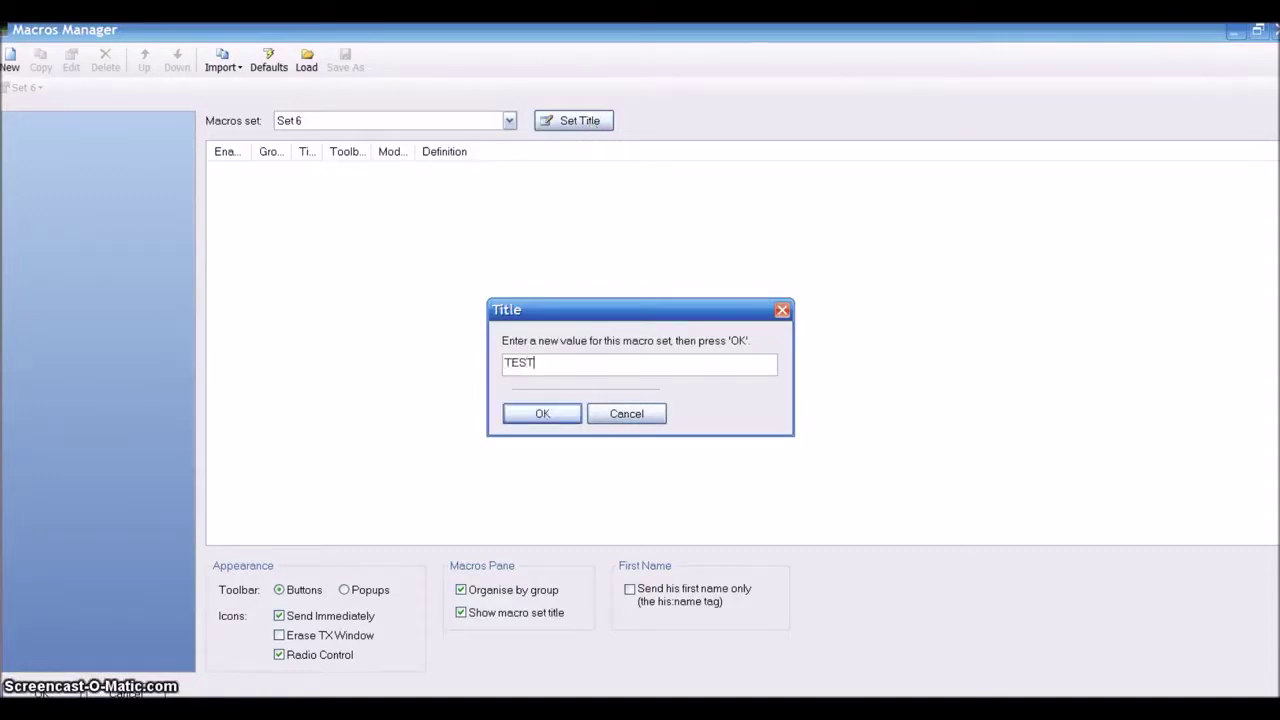
{"action": "left_click", "coordinate": [541, 415]}
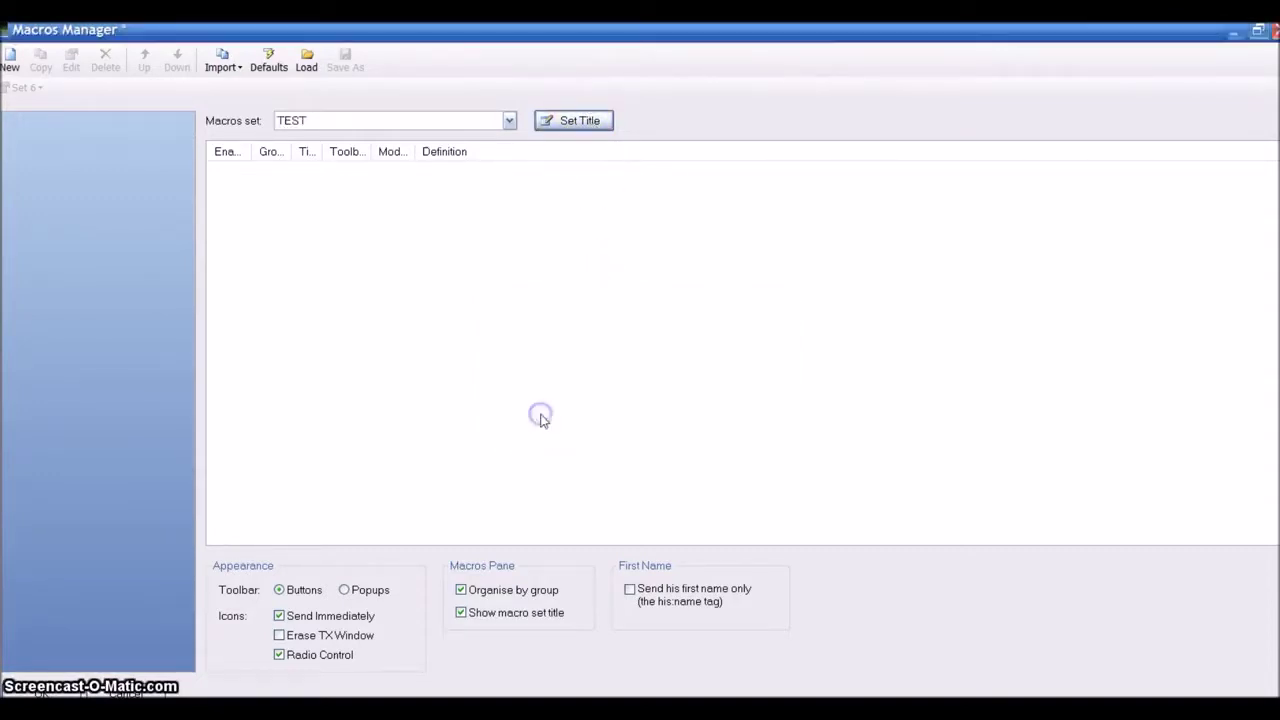
{"action": "left_click", "coordinate": [509, 120]}
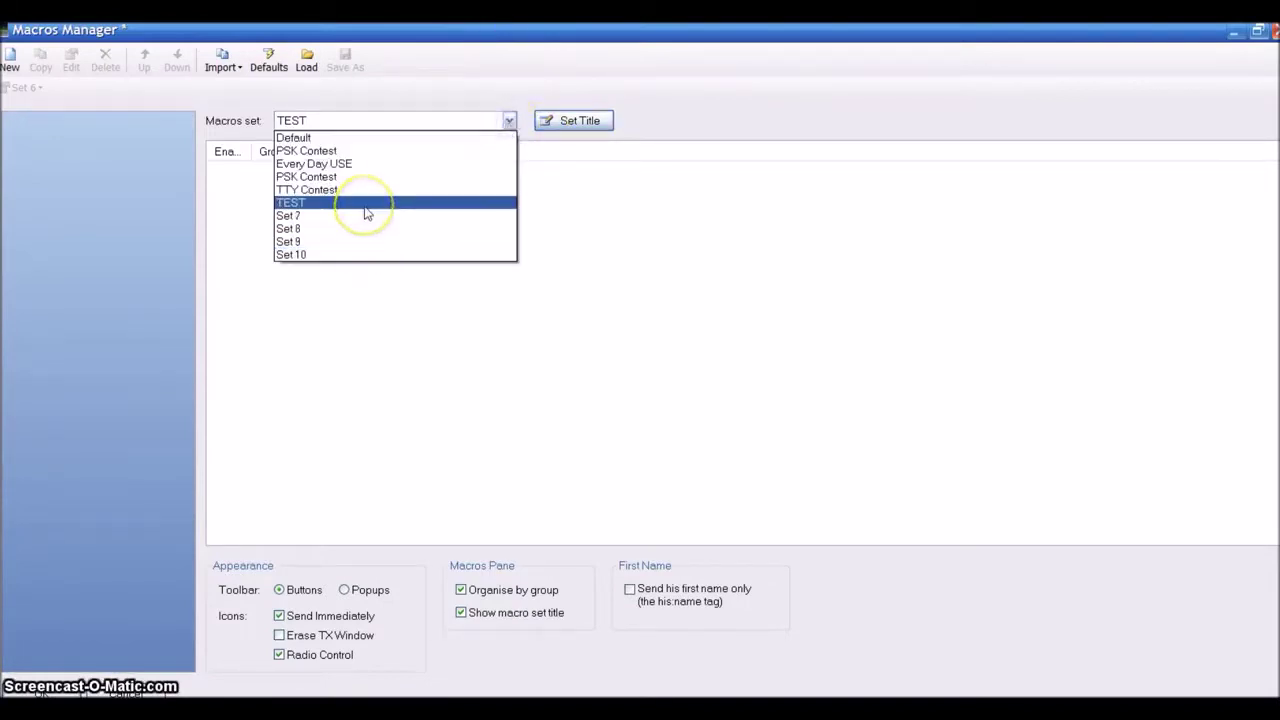
{"action": "left_click", "coordinate": [800, 63]}
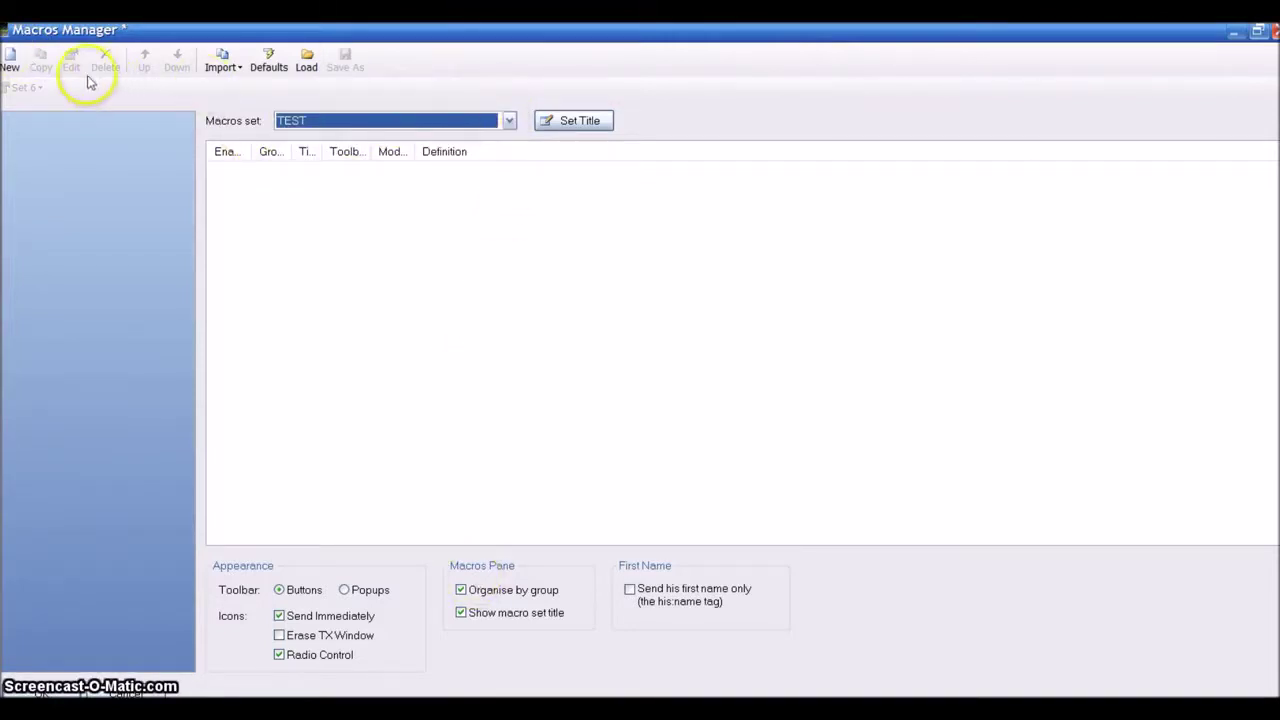
Import the Default macro definitions, adding them to the TEST set.
{"action": "left_click", "coordinate": [240, 67]}
{"action": "left_click", "coordinate": [241, 86]}
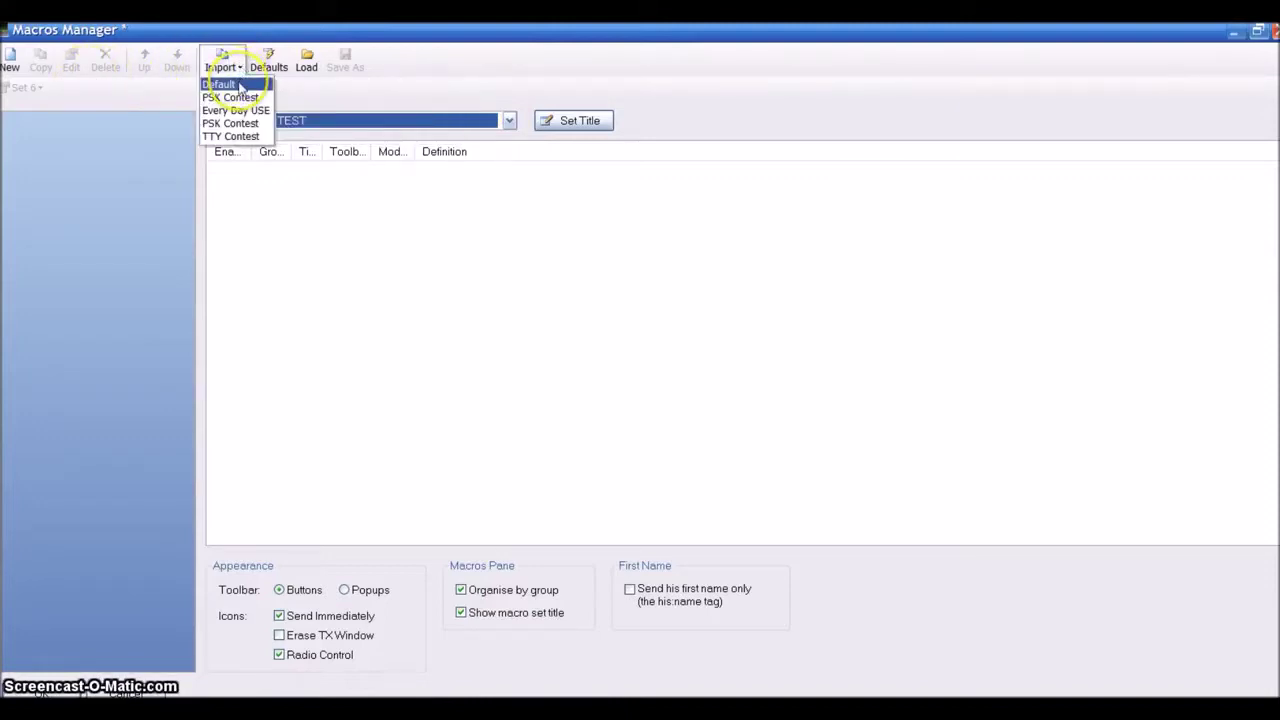
{"action": "left_click", "coordinate": [240, 86]}
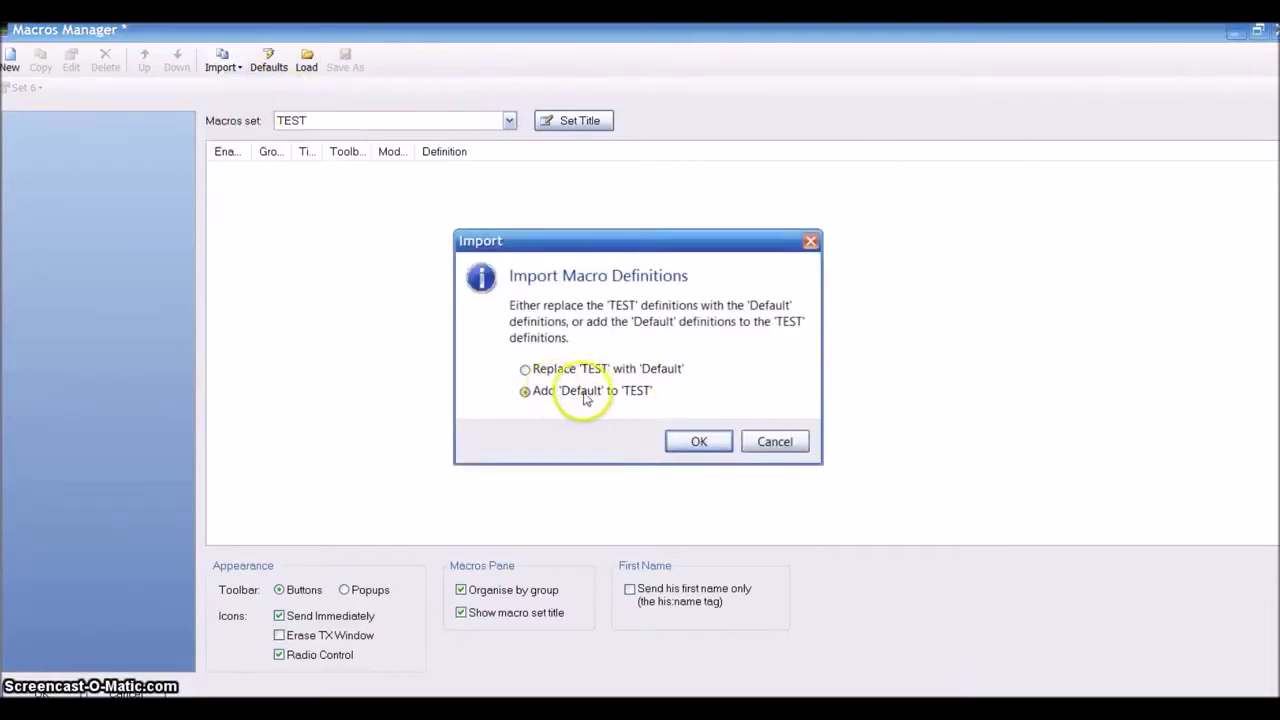
{"action": "left_click", "coordinate": [699, 441]}
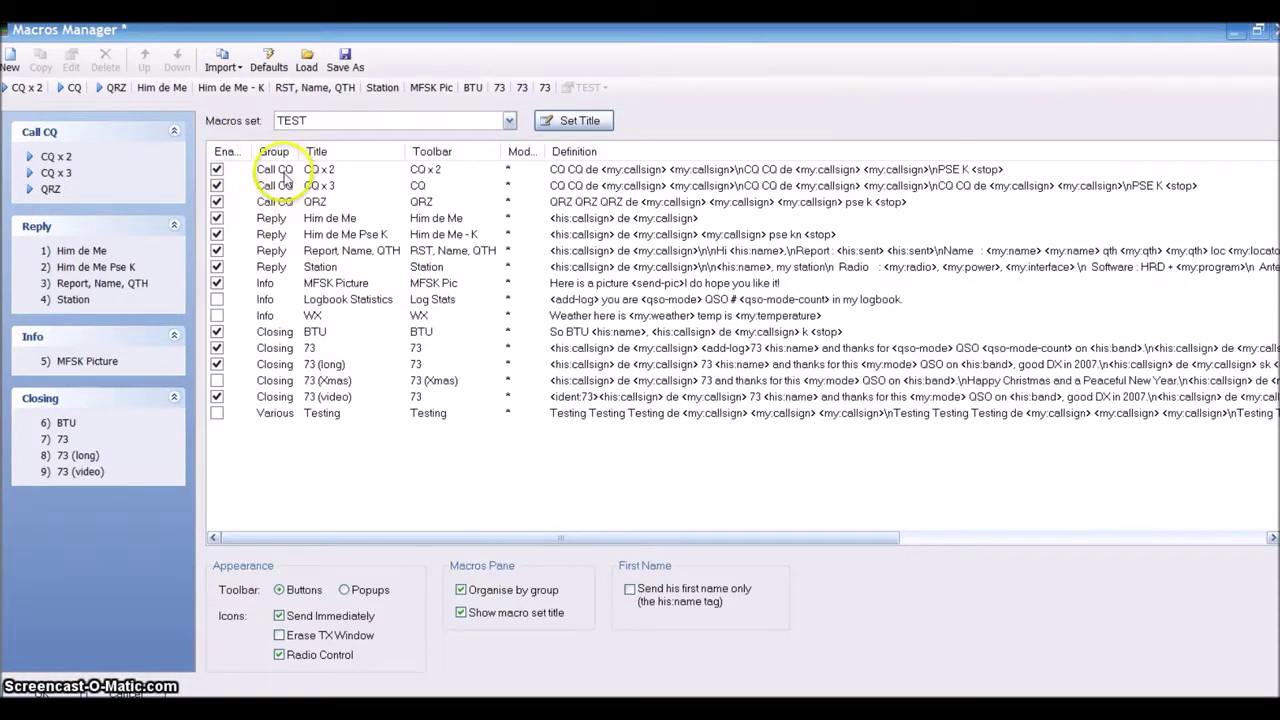
Change the CQ x 2 macro's title and toolbar title to Short CQ, and disable the CQ x 3 and QRZ macros.
{"action": "left_click", "coordinate": [283, 172]}
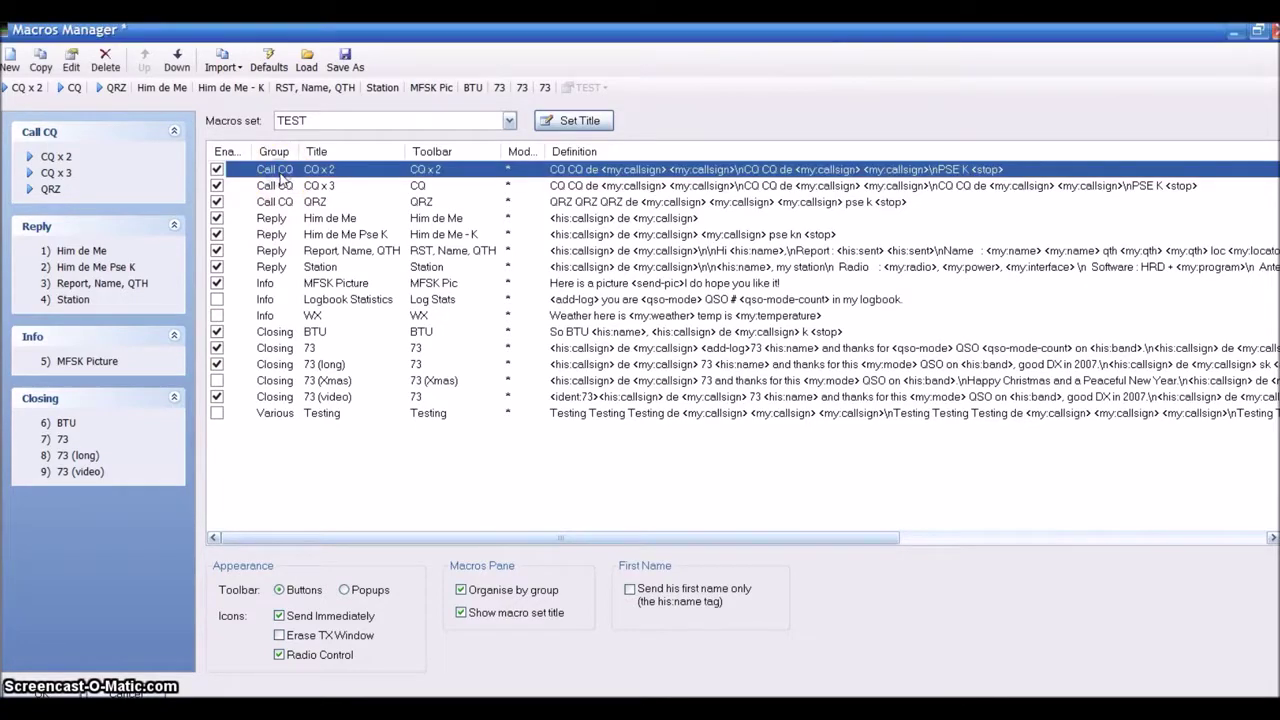
{"action": "double_click", "coordinate": [283, 172]}
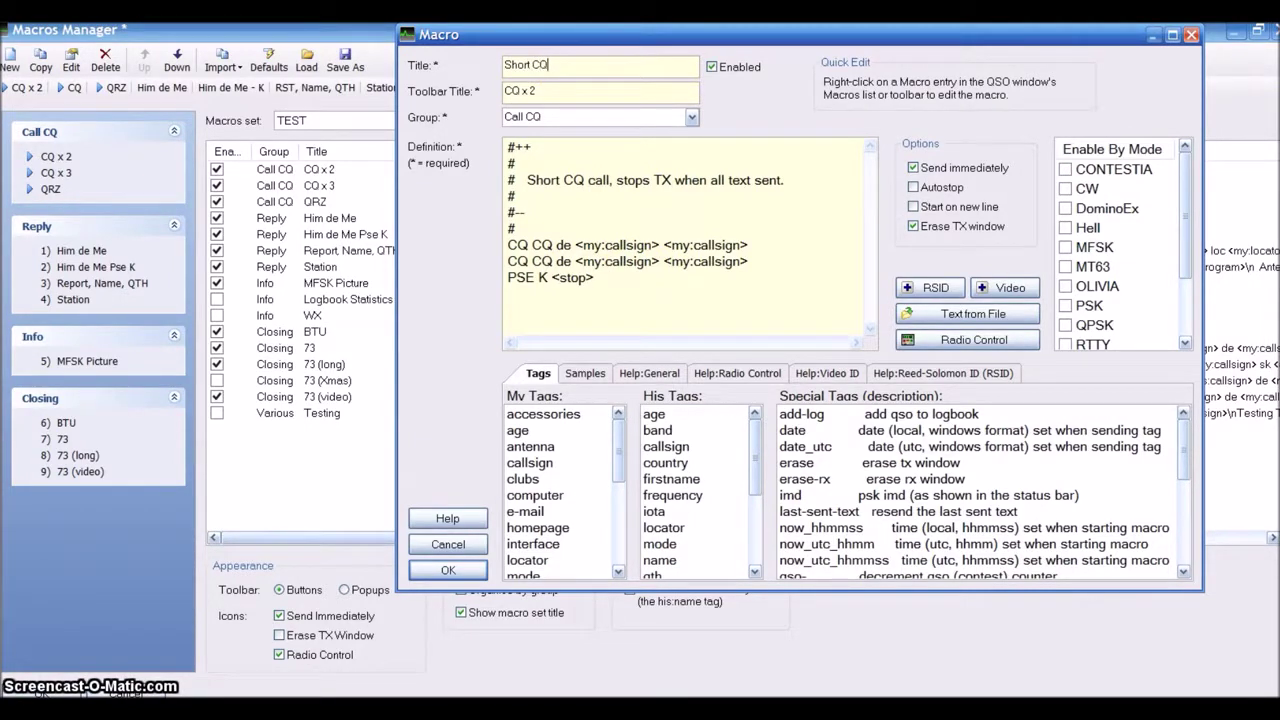
{"action": "left_click", "coordinate": [582, 92]}
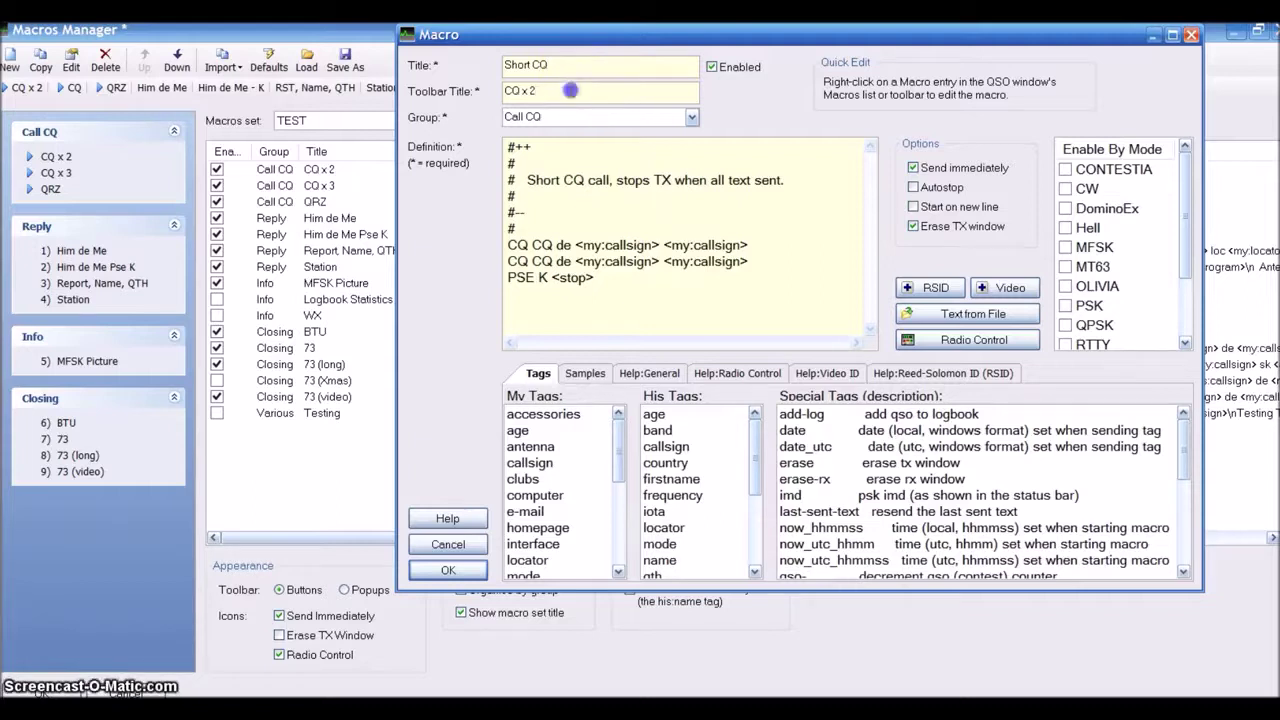
{"action": "left_click_drag", "start_coordinate": [570, 90], "coordinate": [447, 90]}
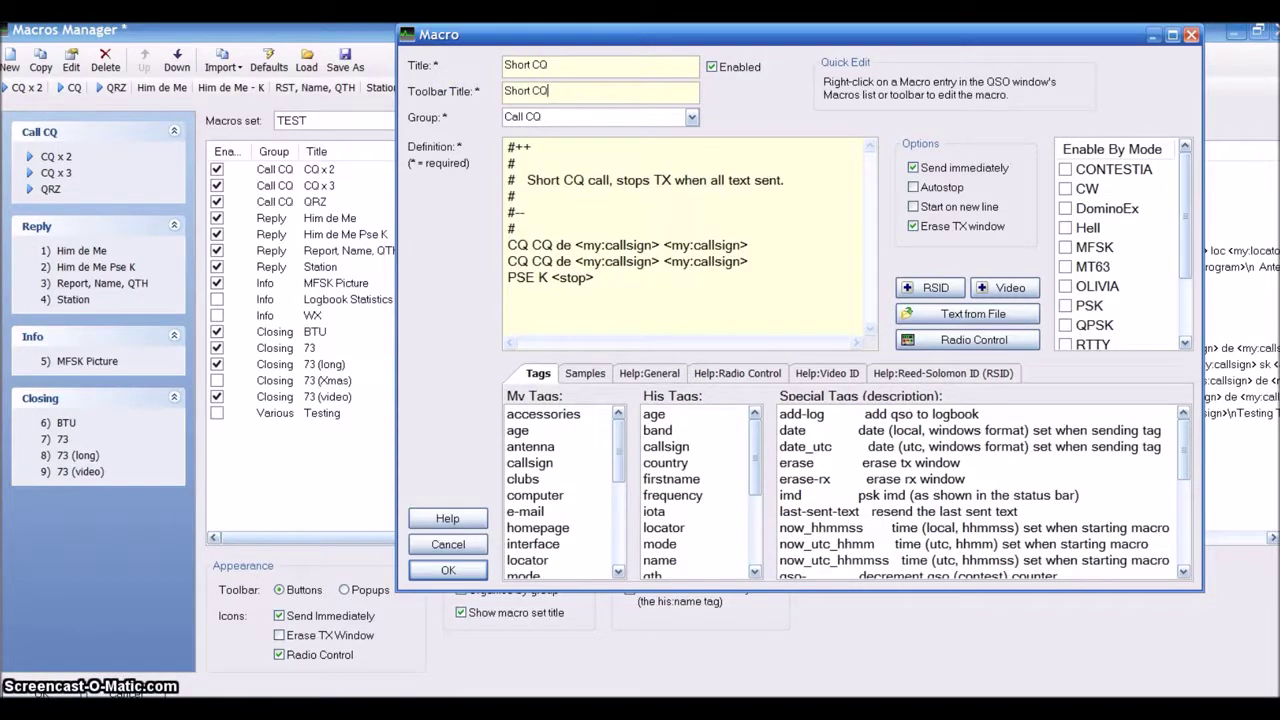
{"action": "left_click", "coordinate": [452, 570]}
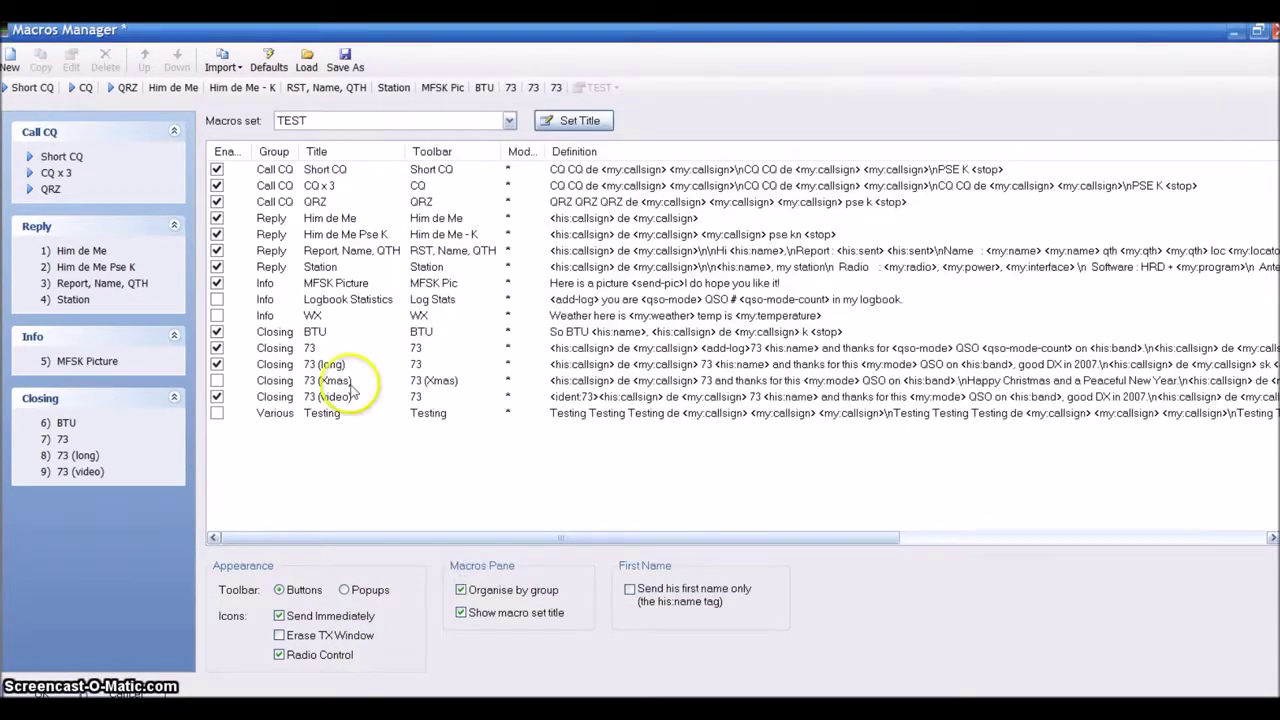
{"action": "left_click", "coordinate": [216, 186]}
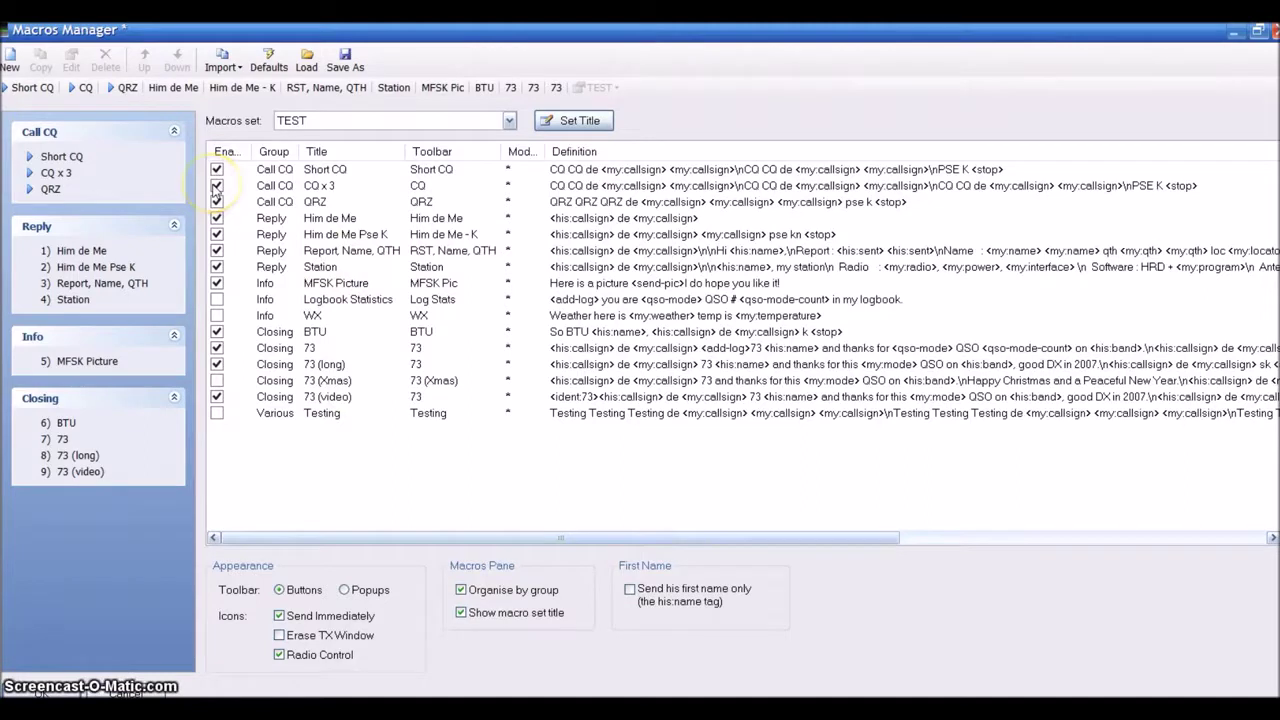
{"action": "left_click", "coordinate": [216, 202]}
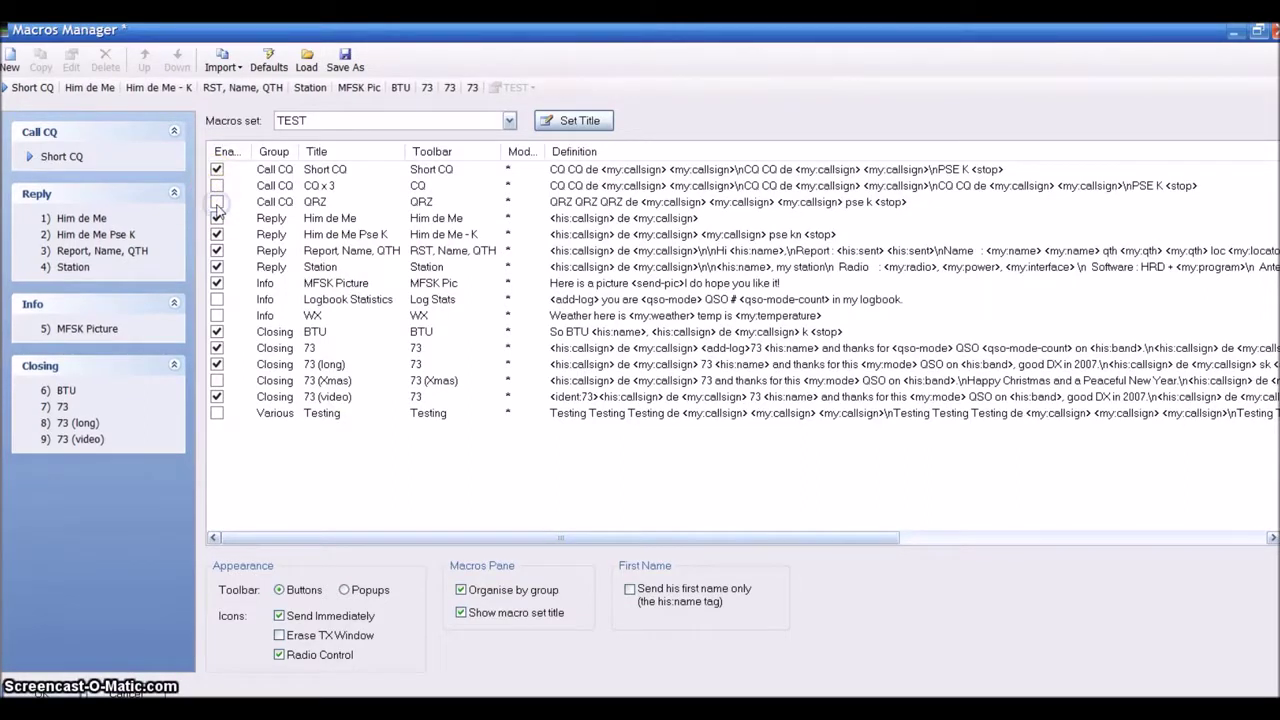
Change the Him de Me macro's title and toolbar title to Short Reply, keeping it in the Reply group.
{"action": "left_click", "coordinate": [280, 224]}
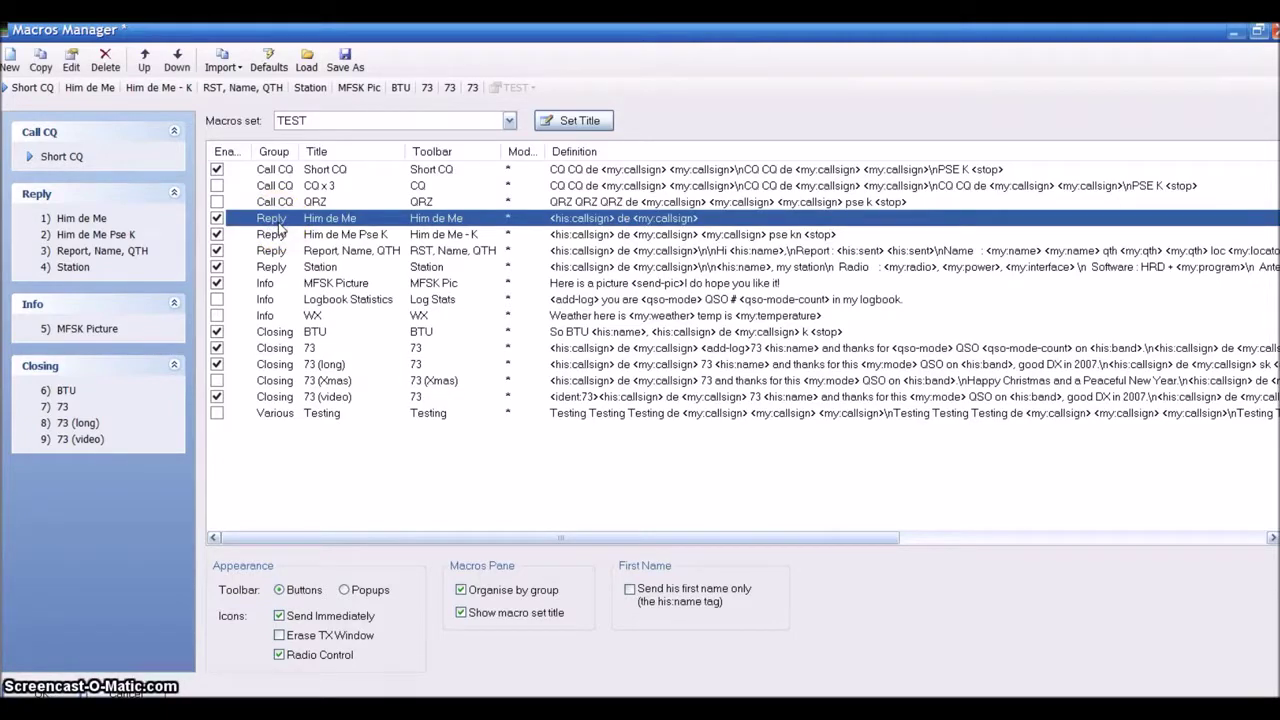
{"action": "double_click", "coordinate": [281, 224]}
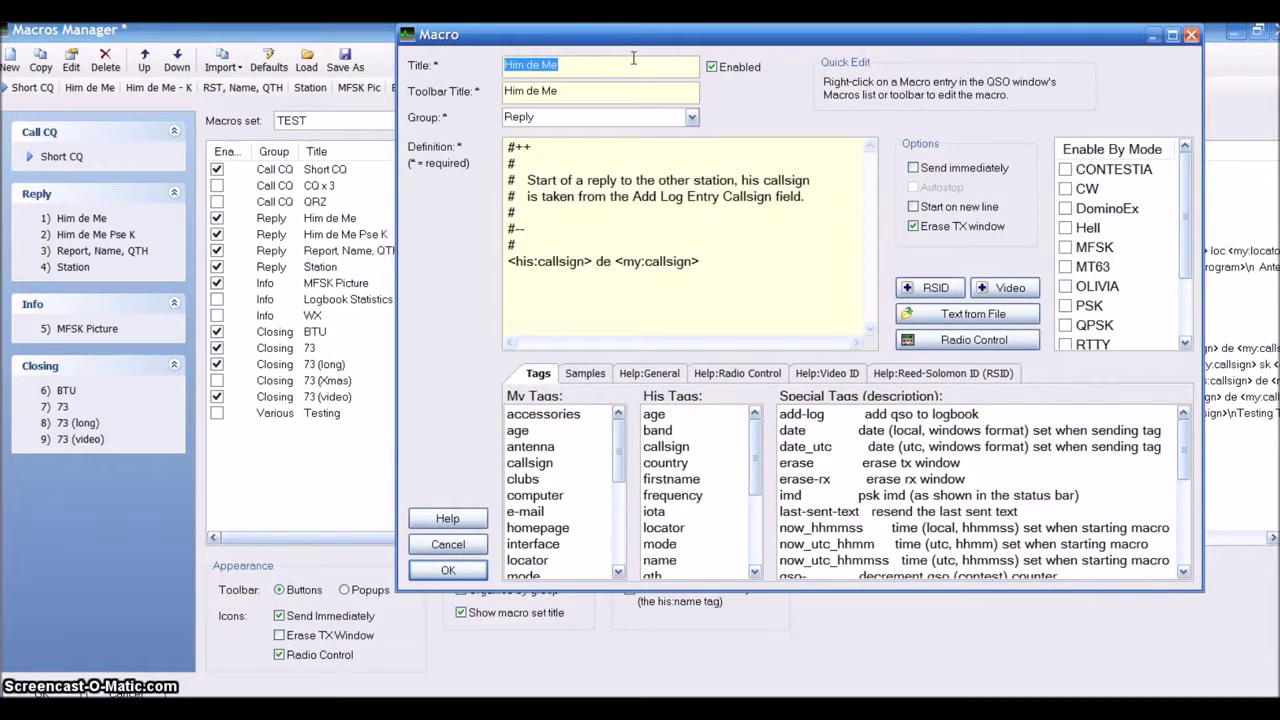
{"action": "type", "text": "Shor"}
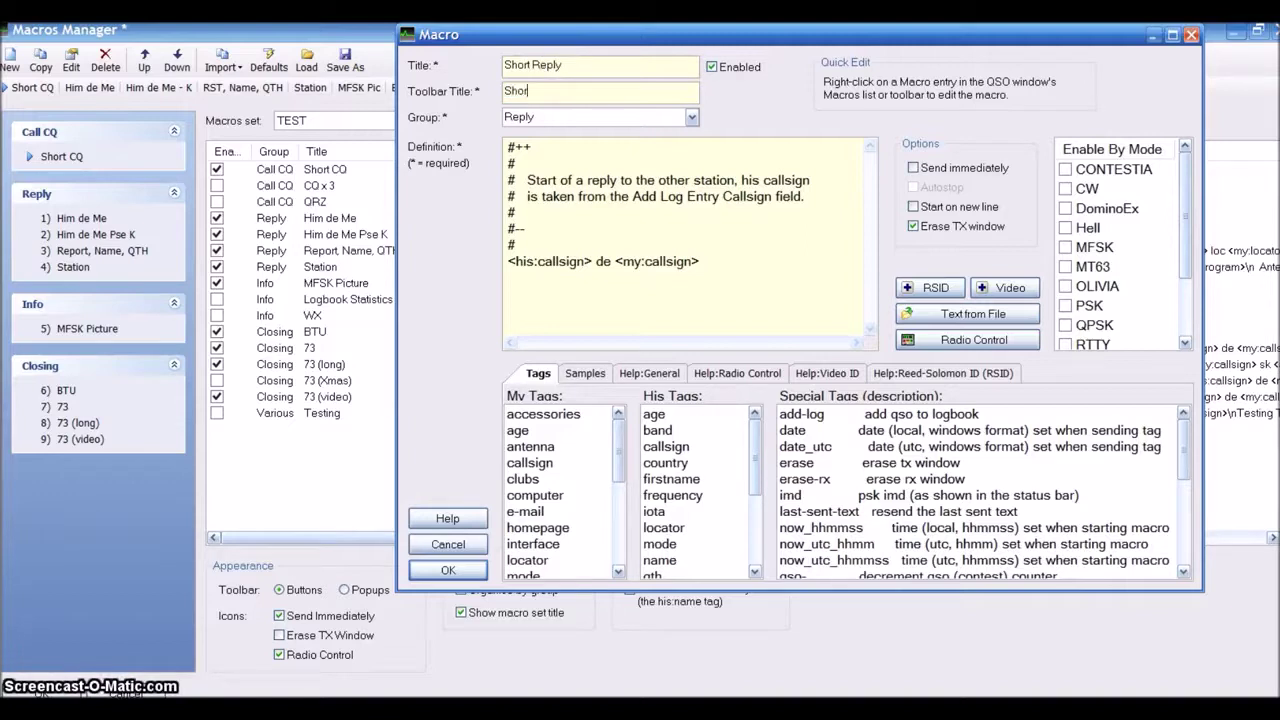
{"action": "type", "text": "ly"}
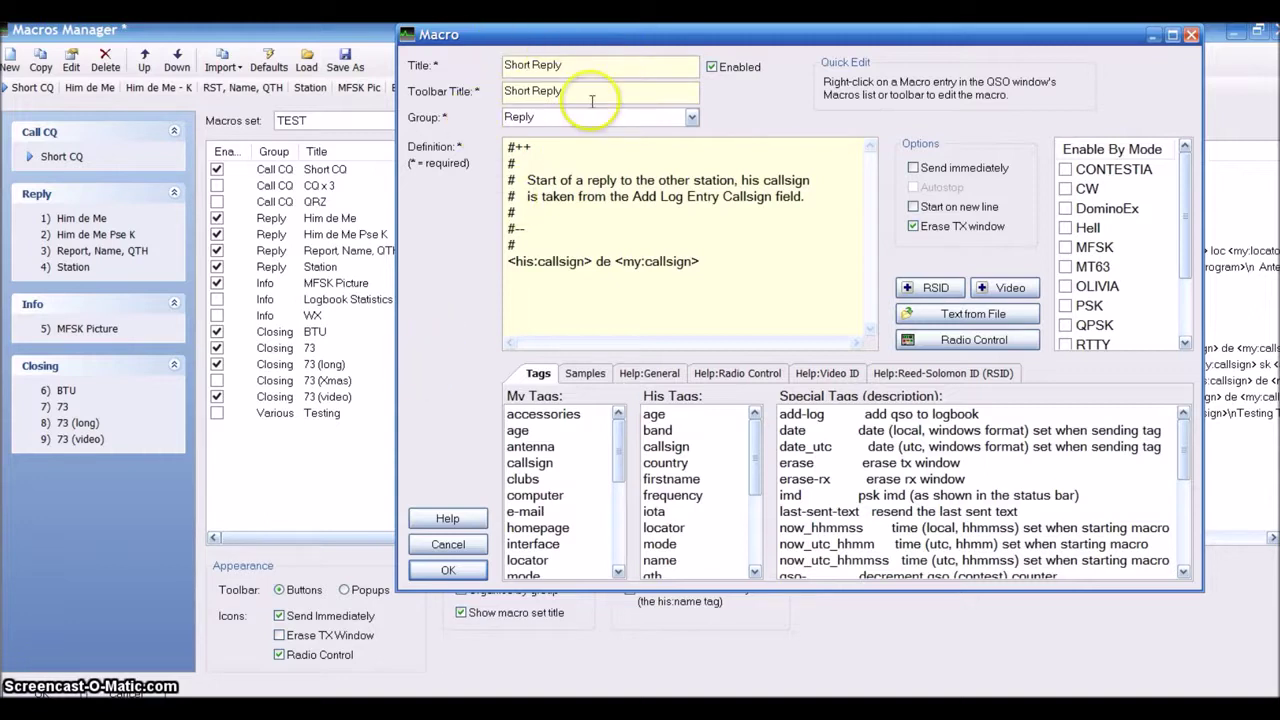
{"action": "left_click", "coordinate": [690, 117]}
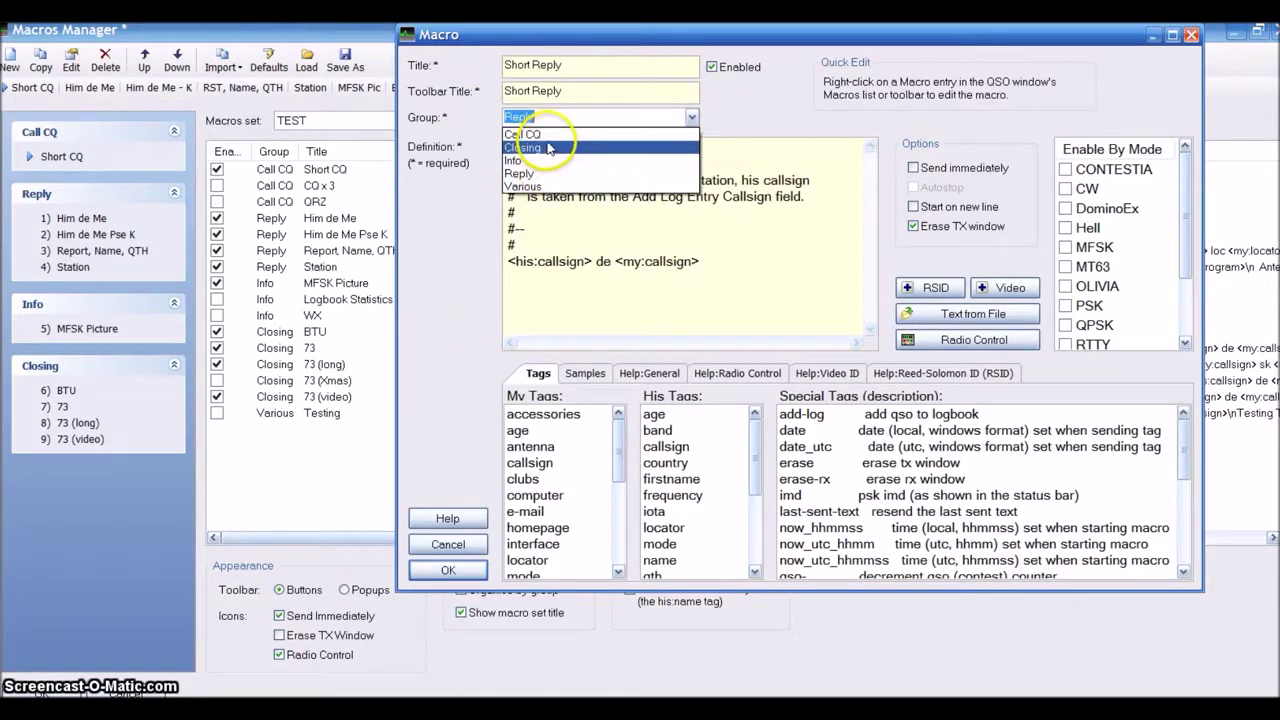
{"action": "left_click", "coordinate": [690, 117]}
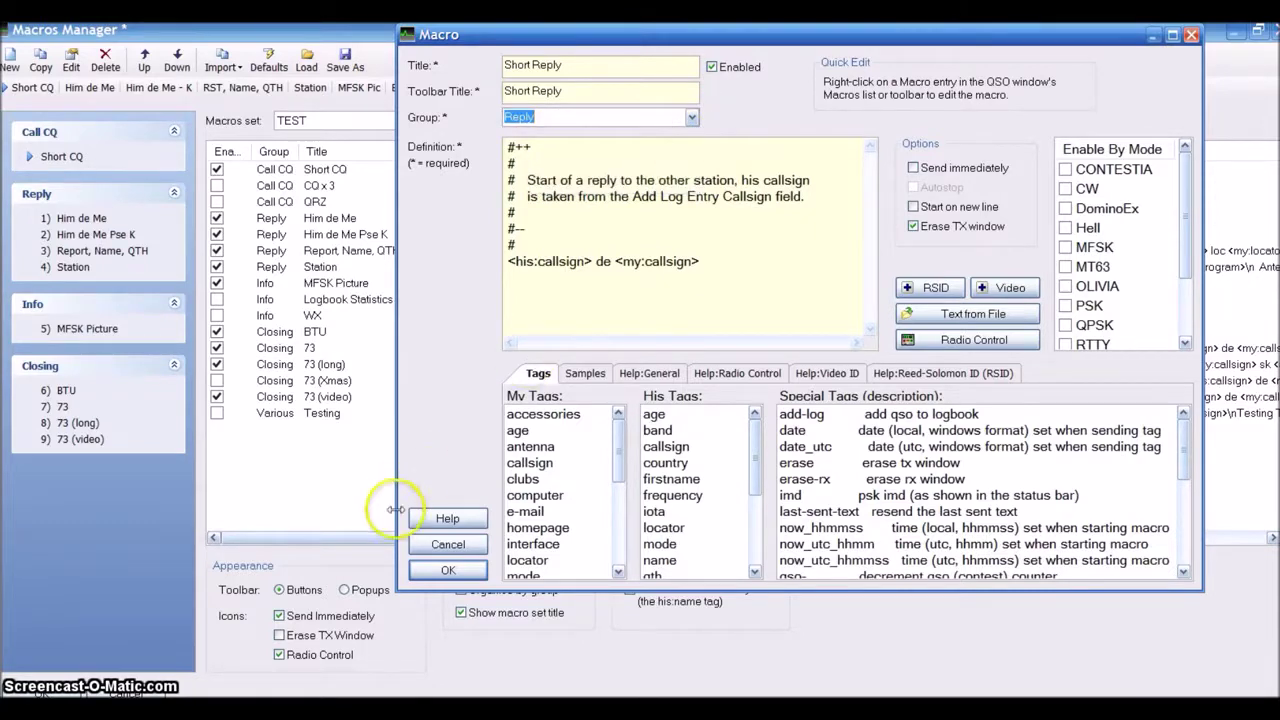
{"action": "left_click", "coordinate": [448, 571]}
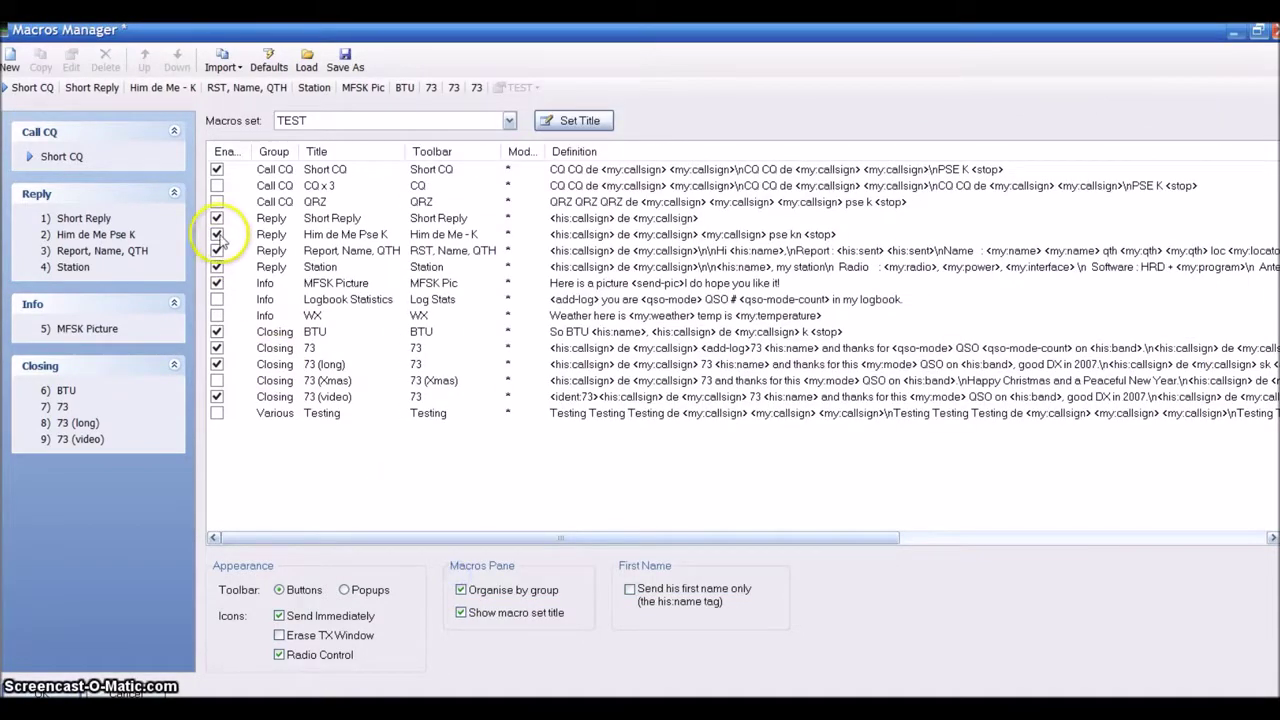
Disable the Him de Me Pse K, Report, Name, QTH, Station and MFSK Picture macros.
{"action": "left_click", "coordinate": [217, 235]}
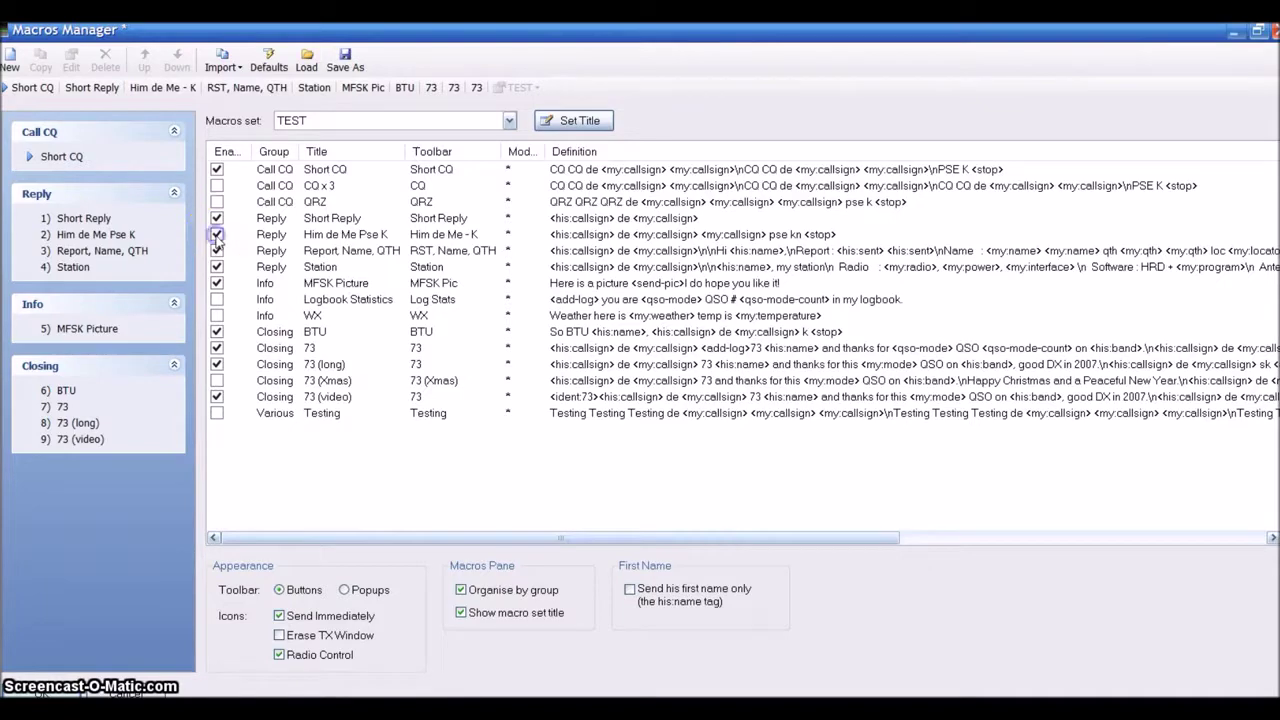
{"action": "left_click", "coordinate": [217, 251]}
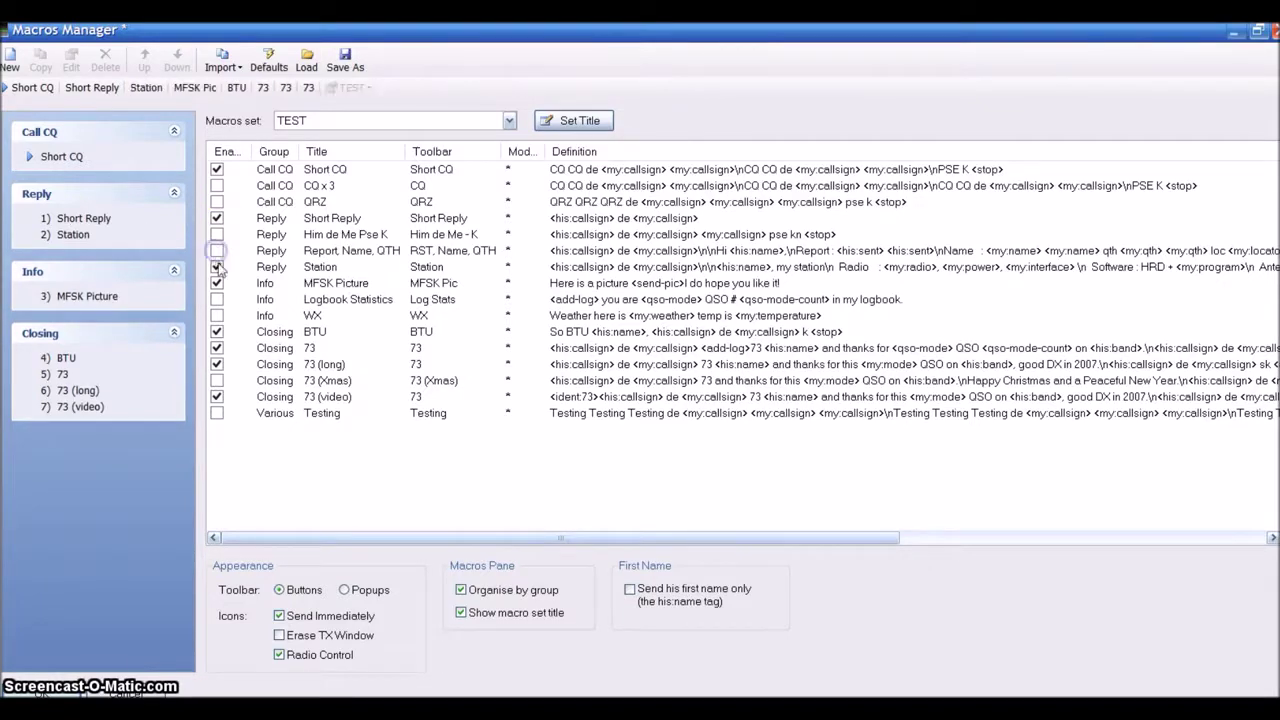
{"action": "left_click", "coordinate": [217, 267]}
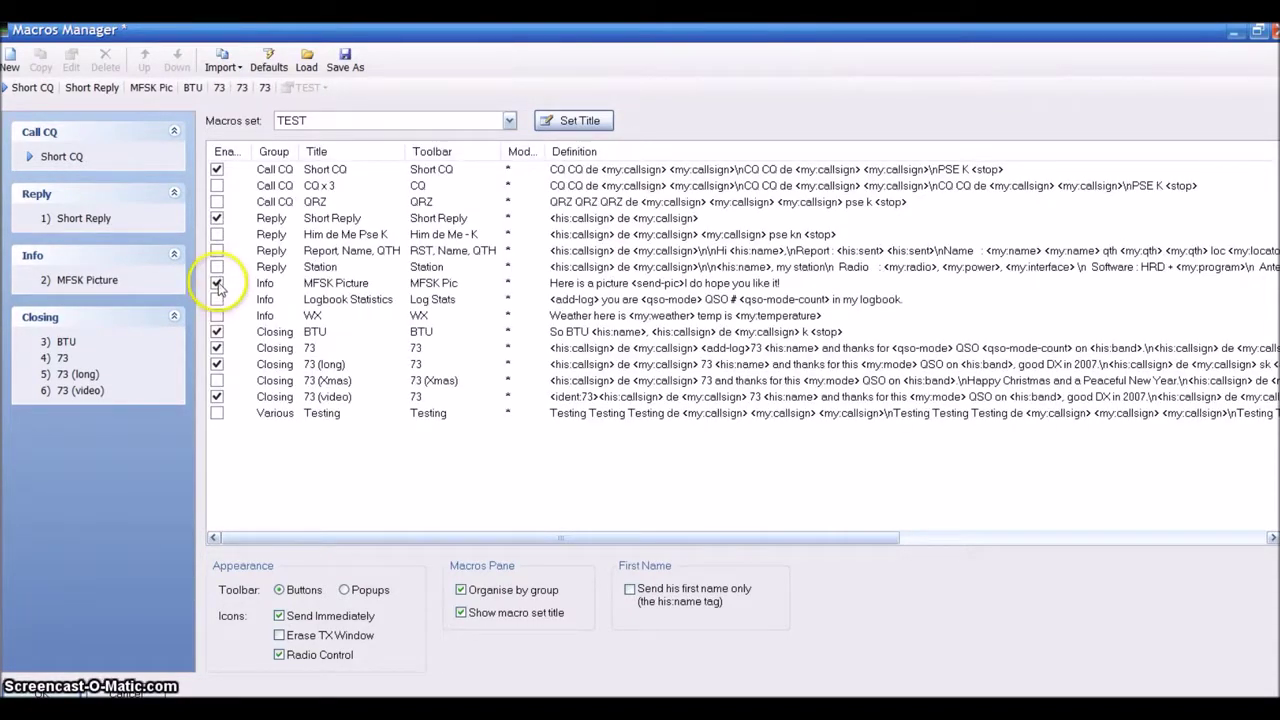
{"action": "left_click", "coordinate": [217, 283]}
Review the full definition text of the BTU macro in the Closing group, and close its editor.
{"action": "double_click", "coordinate": [280, 332]}
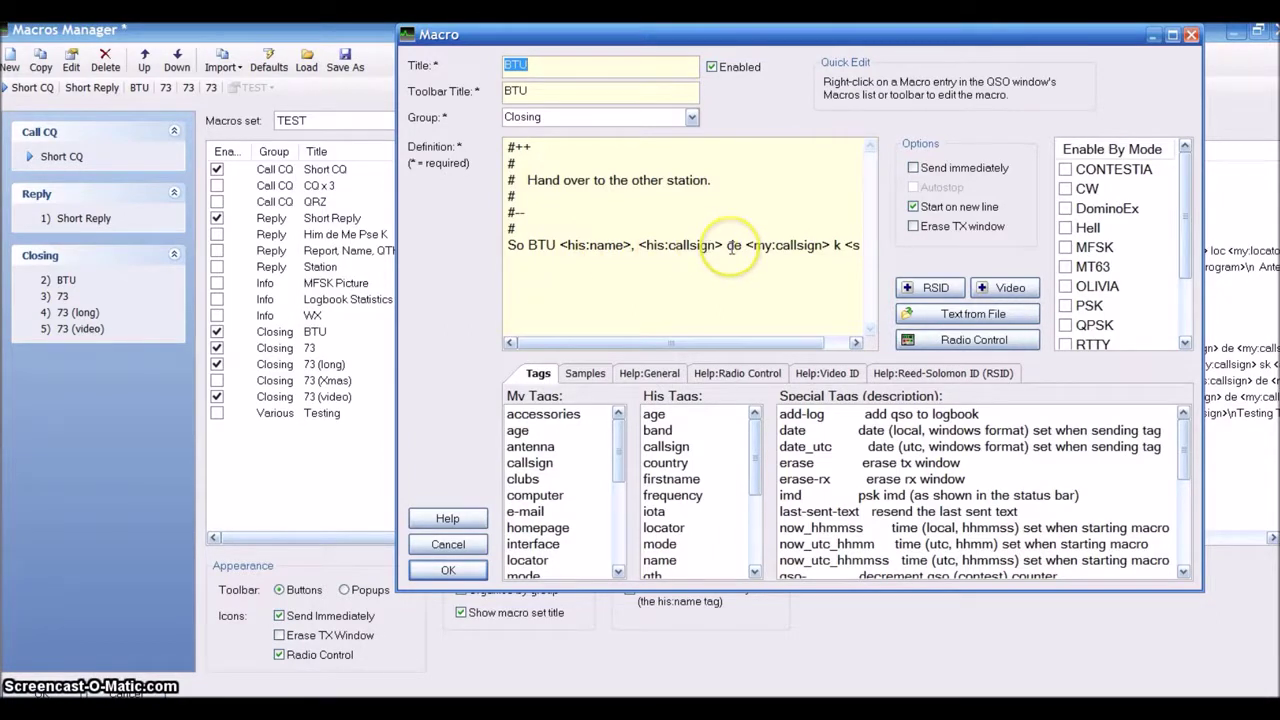
{"action": "left_click_drag", "start_coordinate": [737, 343], "coordinate": [769, 343]}
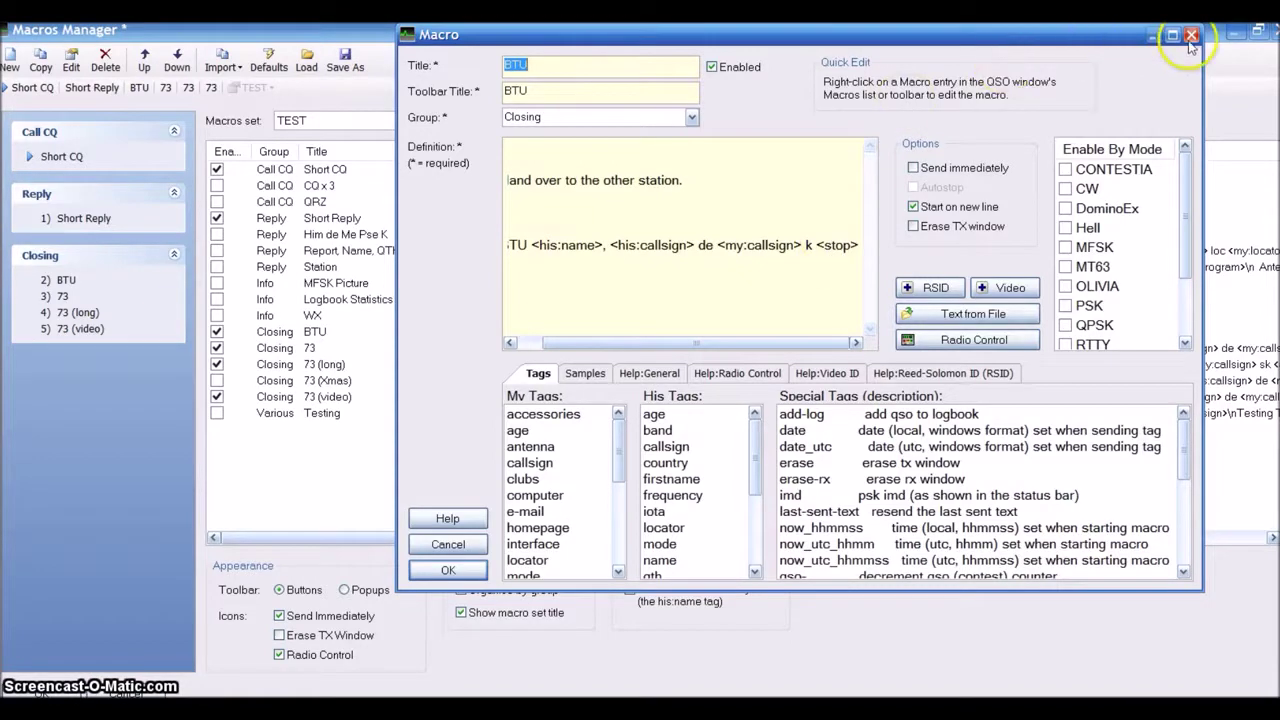
{"action": "left_click", "coordinate": [446, 572]}
Disable the 73, 73 (long) and 73 (video) macros in the Closing group.
{"action": "left_click", "coordinate": [216, 347]}
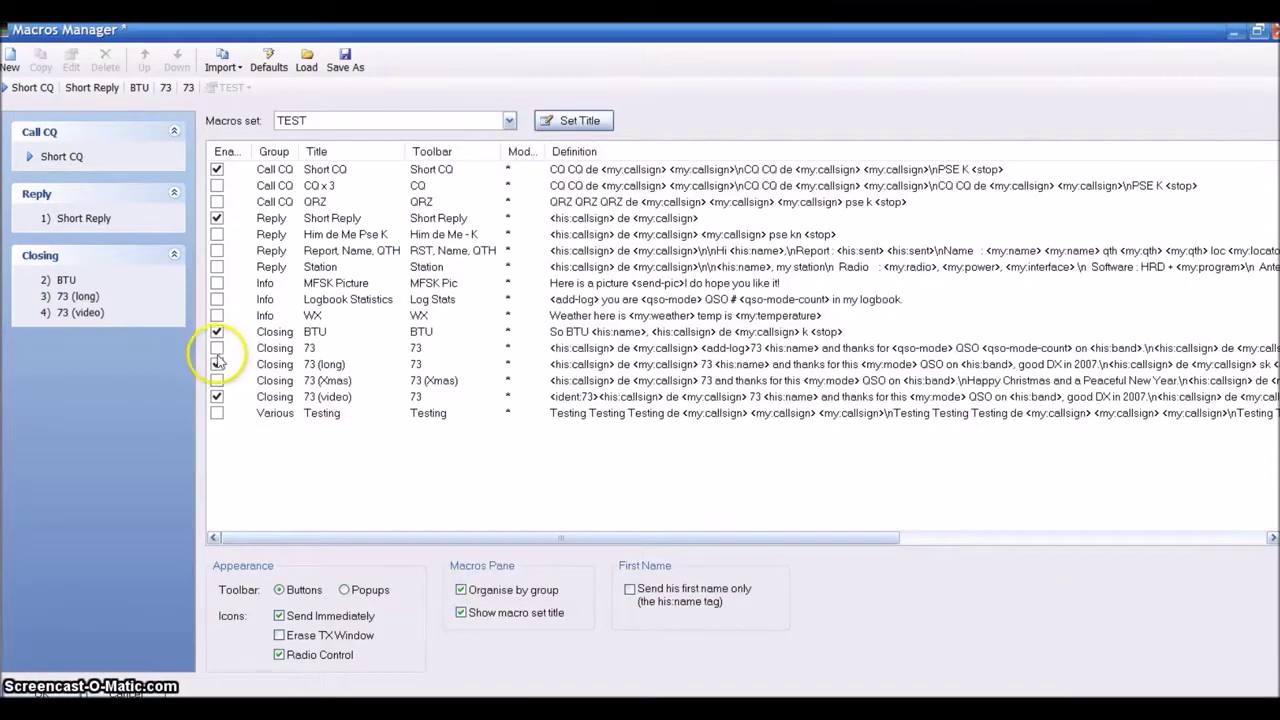
{"action": "left_click", "coordinate": [216, 364]}
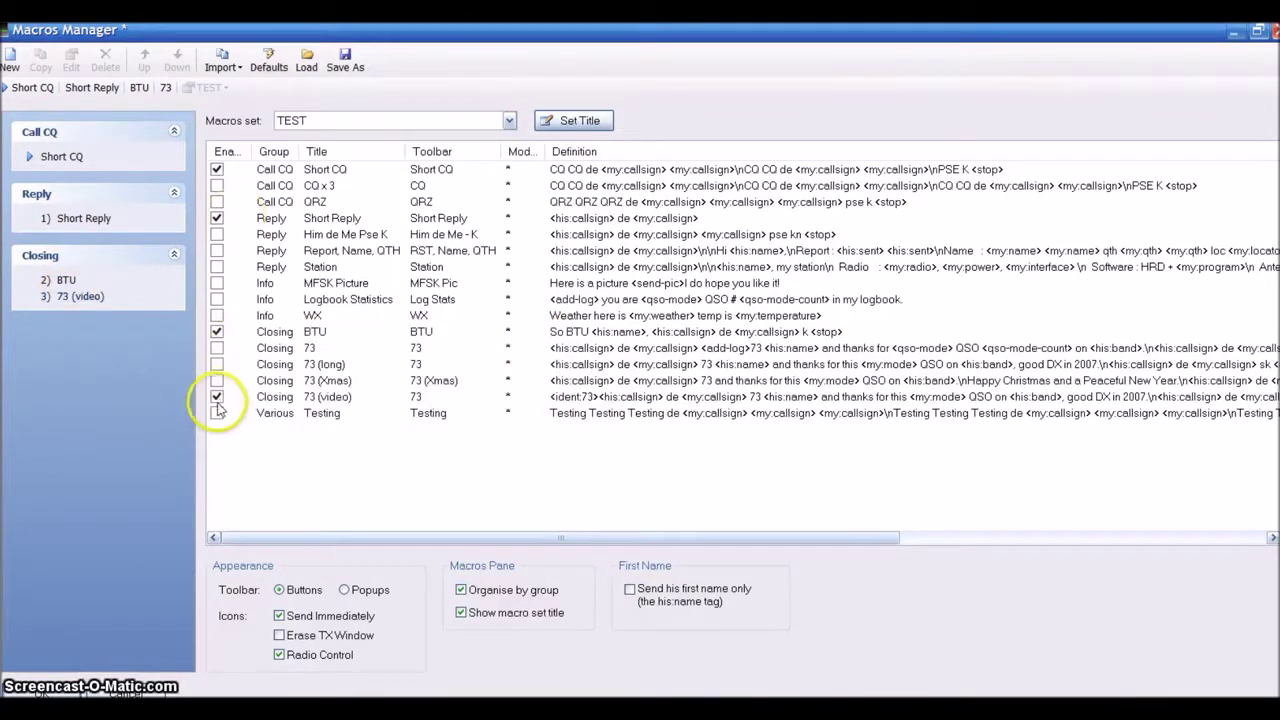
{"action": "left_click", "coordinate": [216, 396]}
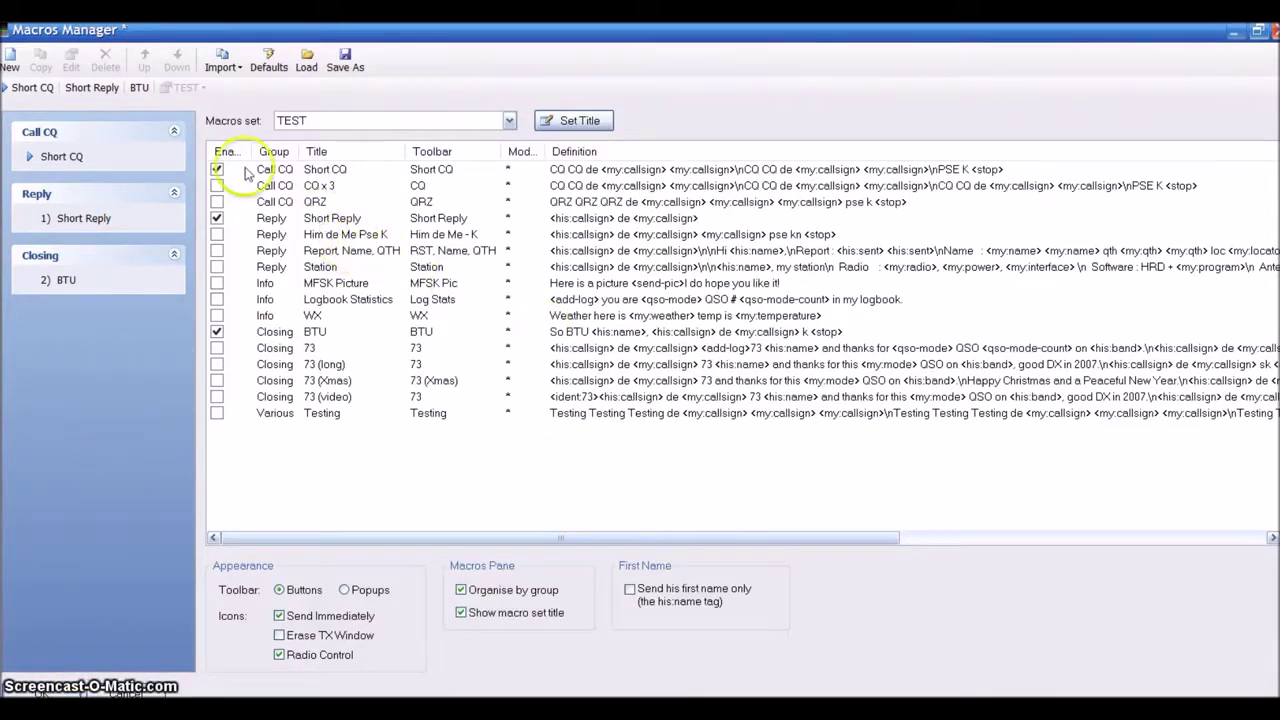
Review the Short CQ macro's definition and sending options, and close its editor.
{"action": "left_click", "coordinate": [277, 170]}
{"action": "double_click", "coordinate": [277, 170]}
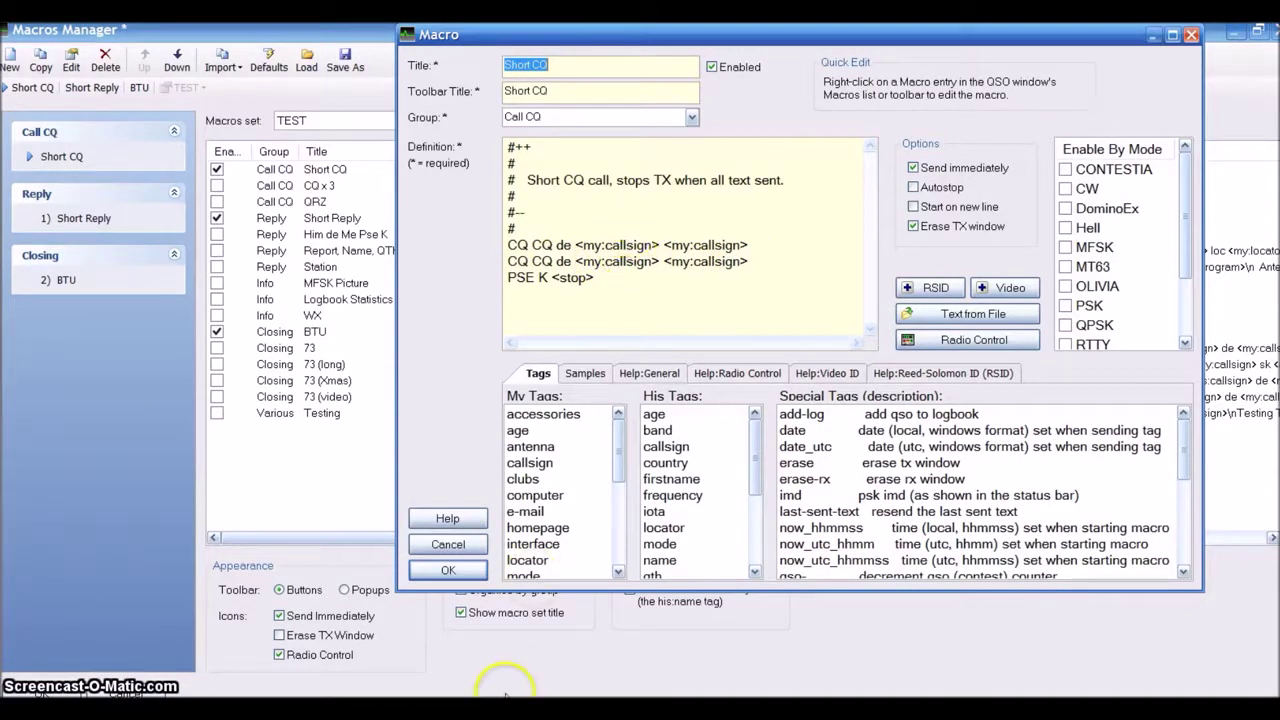
{"action": "left_click", "coordinate": [448, 571]}
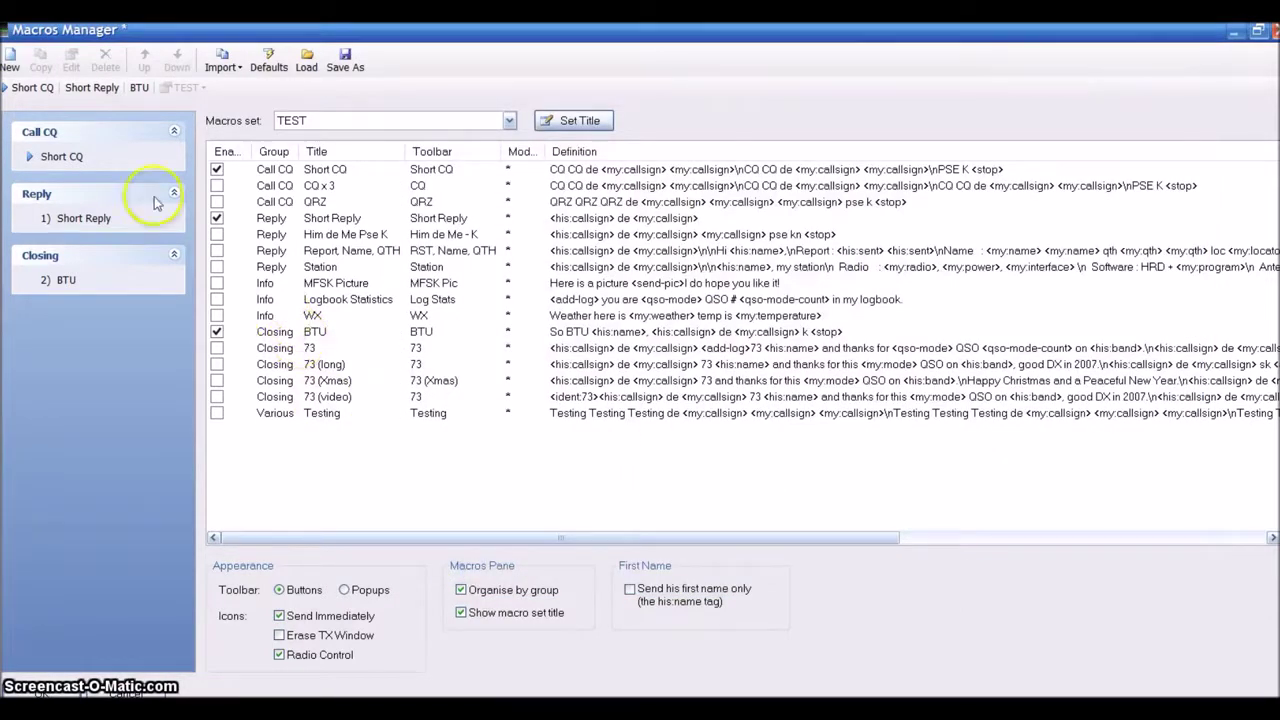
Create an enabled Call CQ macro with title and toolbar title Test and the definition <my:callsign> DE <his:callsign>.
{"action": "left_click", "coordinate": [10, 62]}
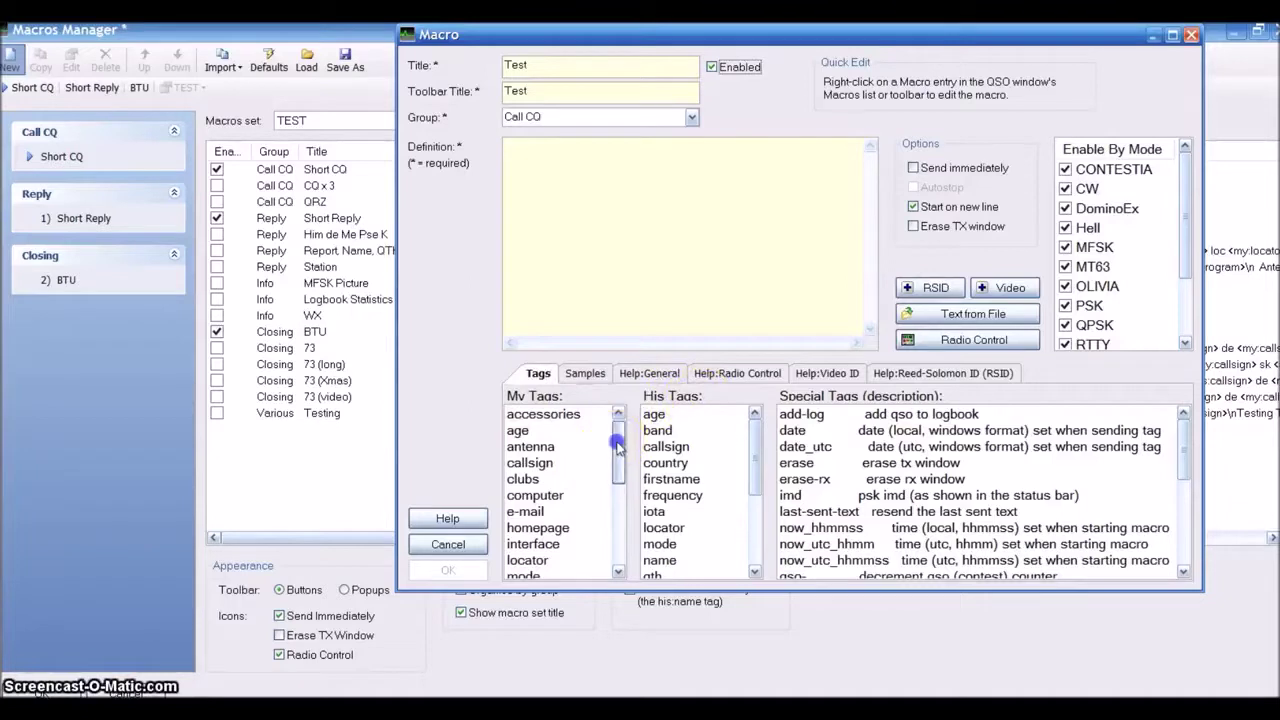
{"action": "left_click", "coordinate": [530, 465]}
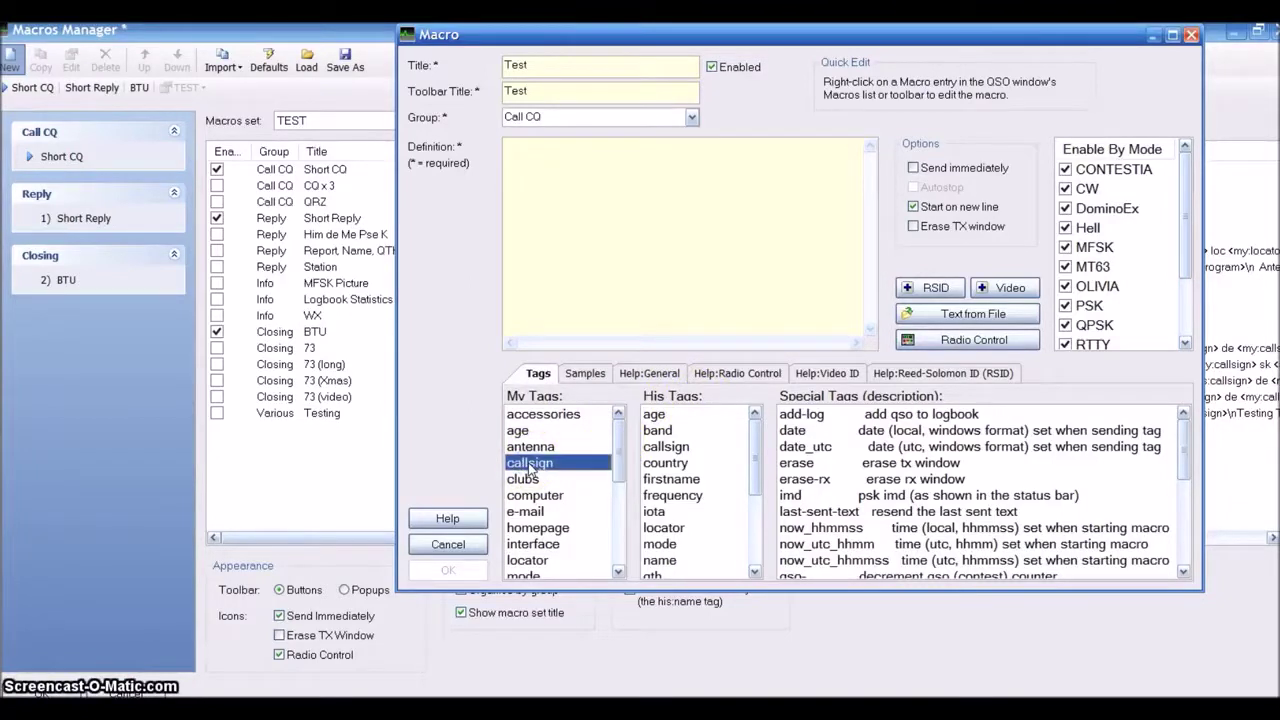
{"action": "double_click", "coordinate": [530, 465]}
{"action": "left_click", "coordinate": [600, 155]}
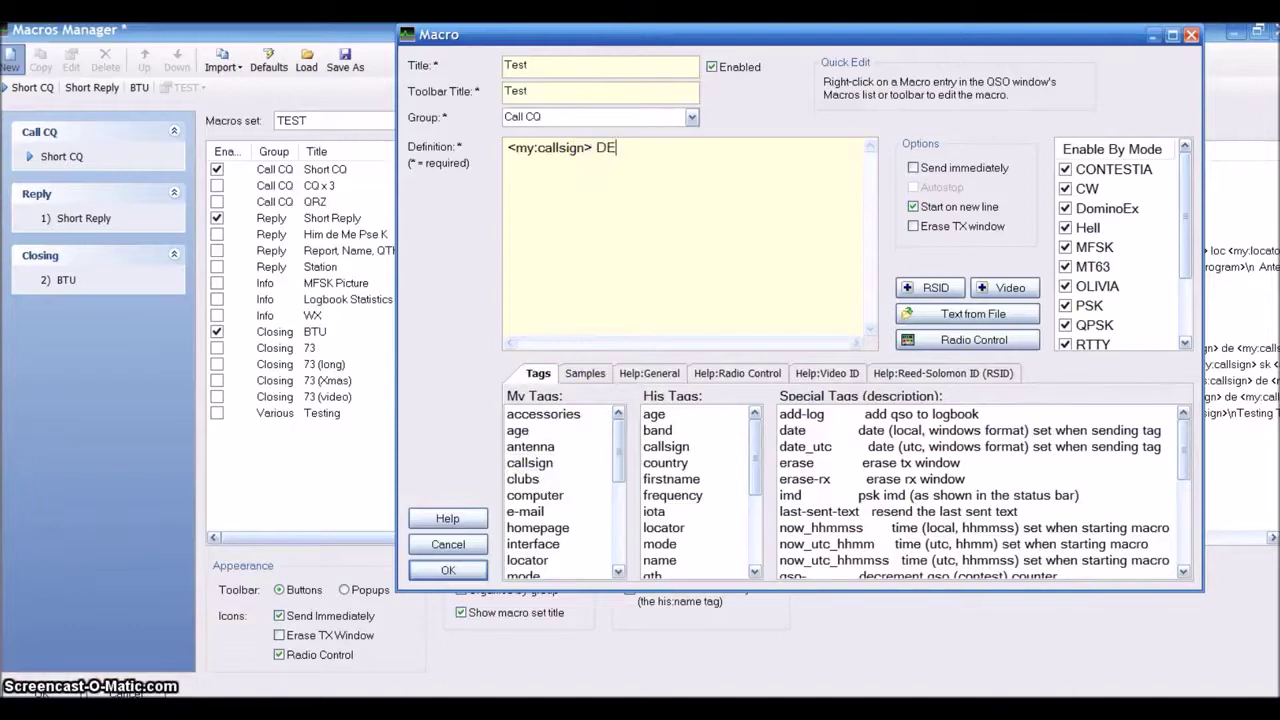
{"action": "double_click", "coordinate": [670, 447]}
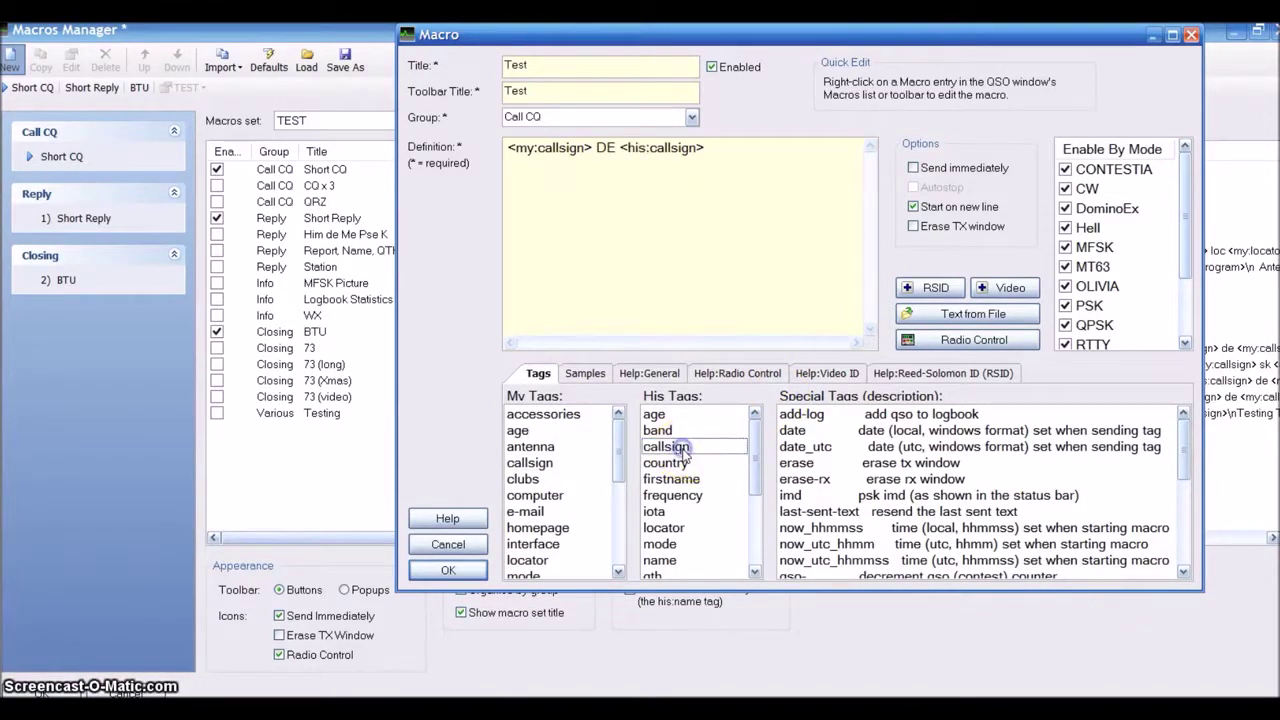
{"action": "left_click", "coordinate": [745, 392]}
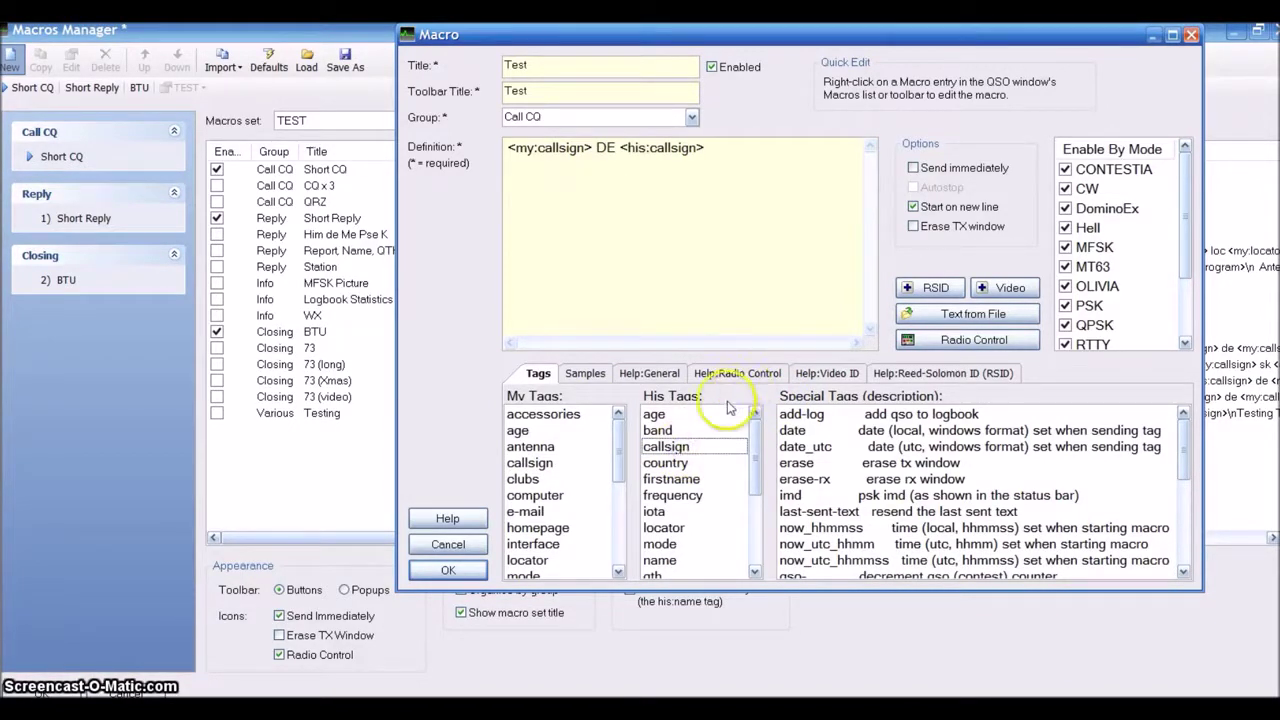
{"action": "left_click", "coordinate": [437, 572]}
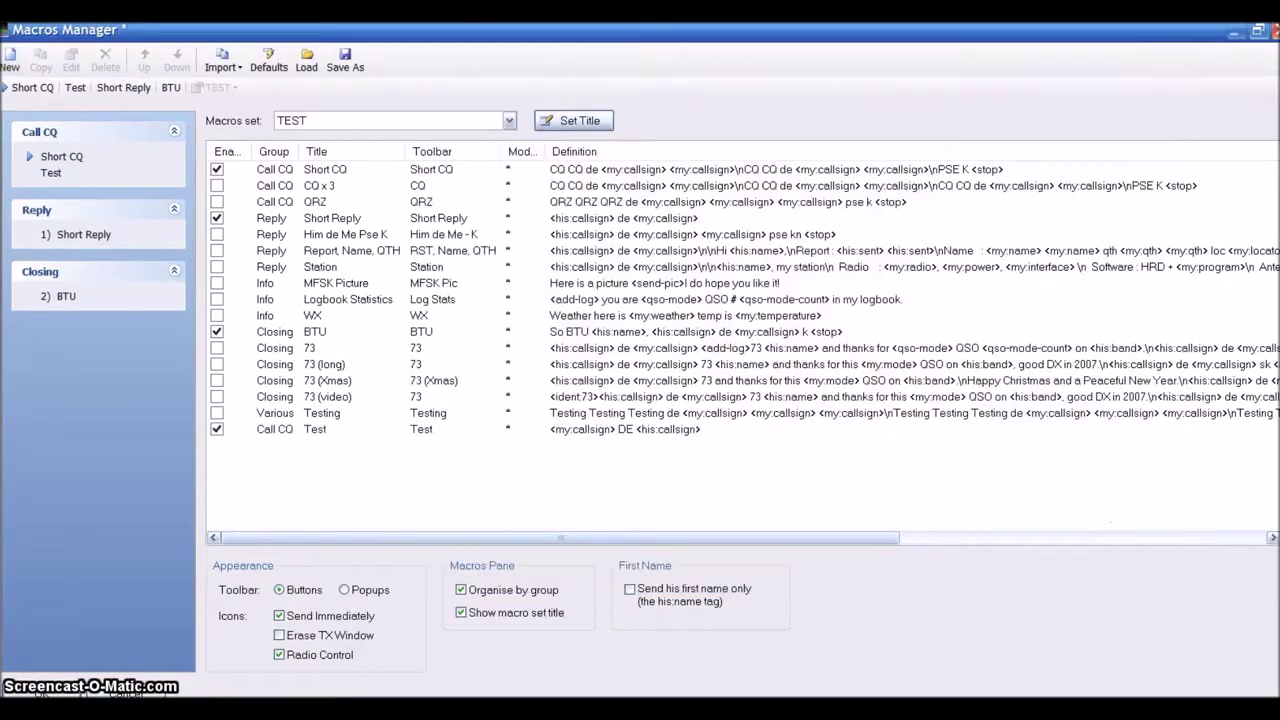
Reopen the Test macro and append K, the <stop> tag and the <erase> tag to its definition.
{"action": "left_click", "coordinate": [413, 430]}
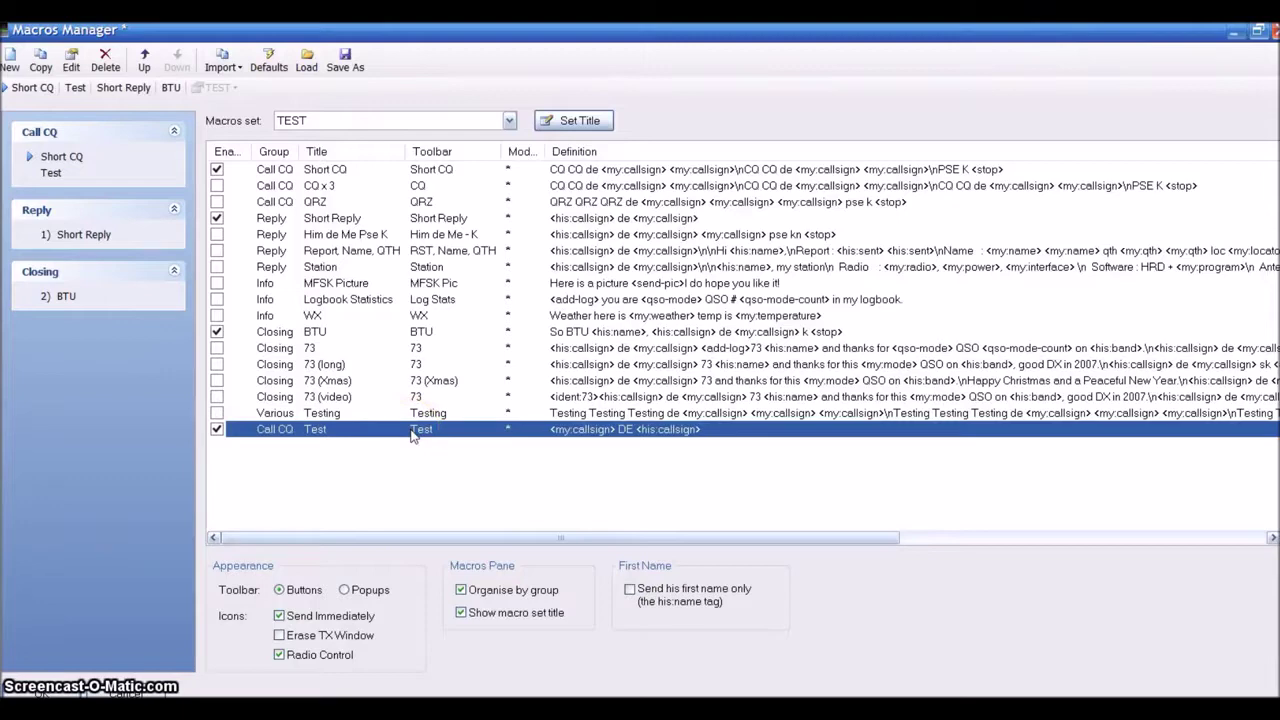
{"action": "double_click", "coordinate": [415, 430]}
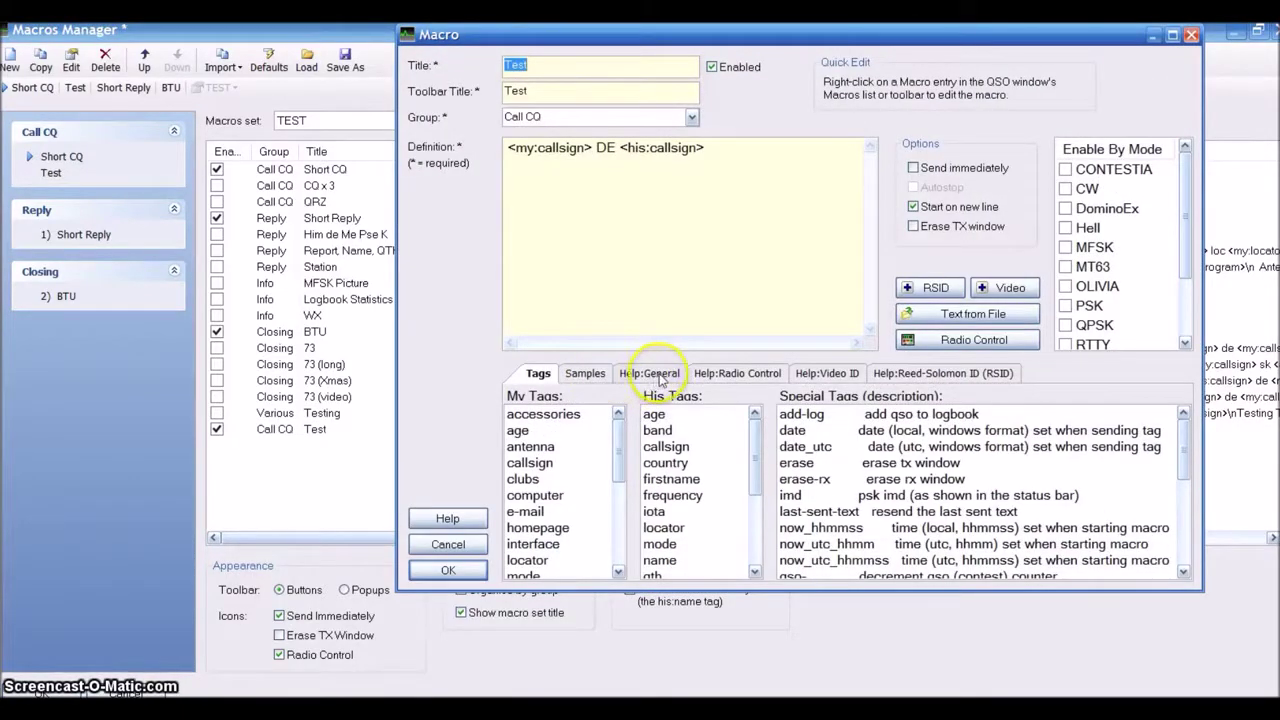
{"action": "left_click", "coordinate": [765, 488]}
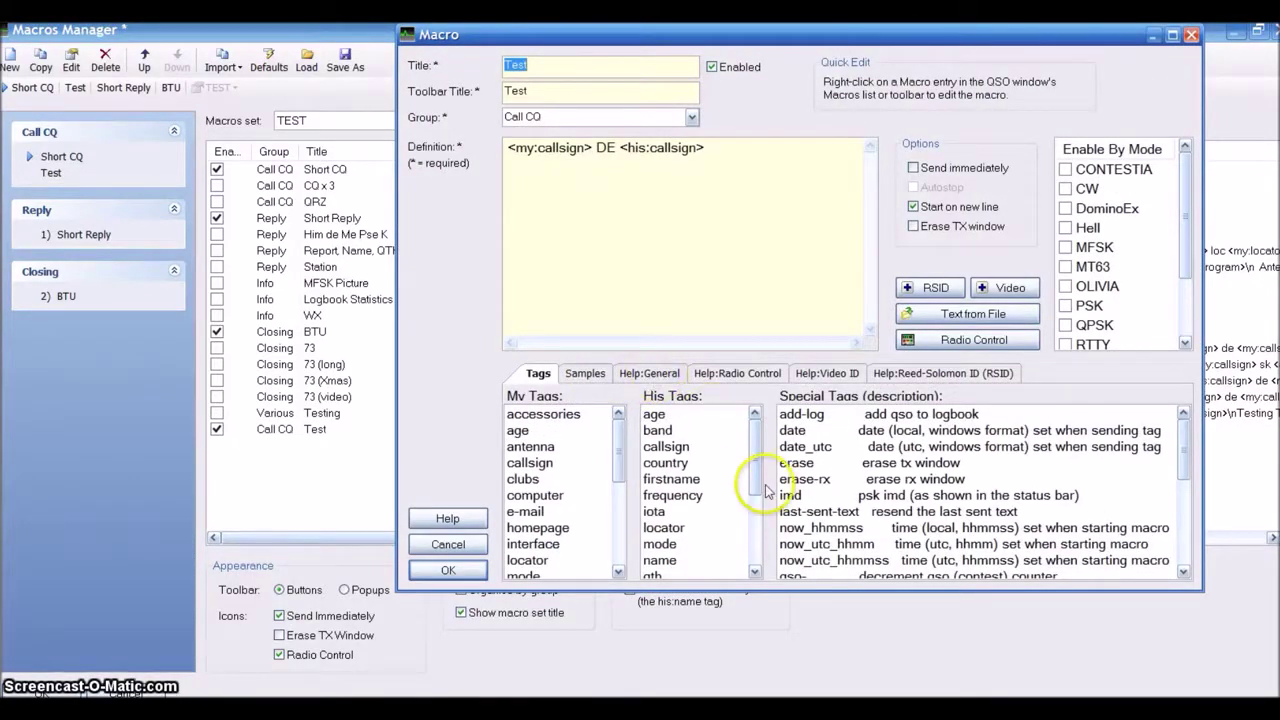
{"action": "left_click", "coordinate": [736, 146]}
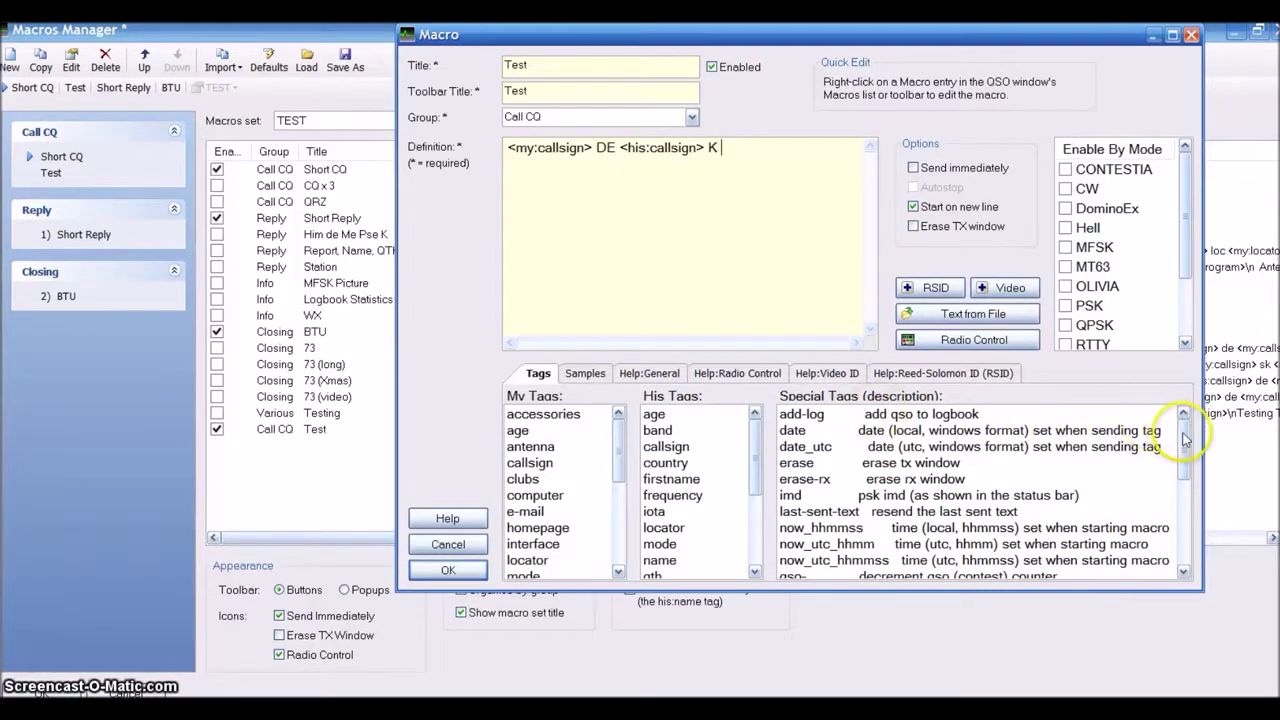
{"action": "left_click_drag", "start_coordinate": [1183, 434], "coordinate": [1182, 510]}
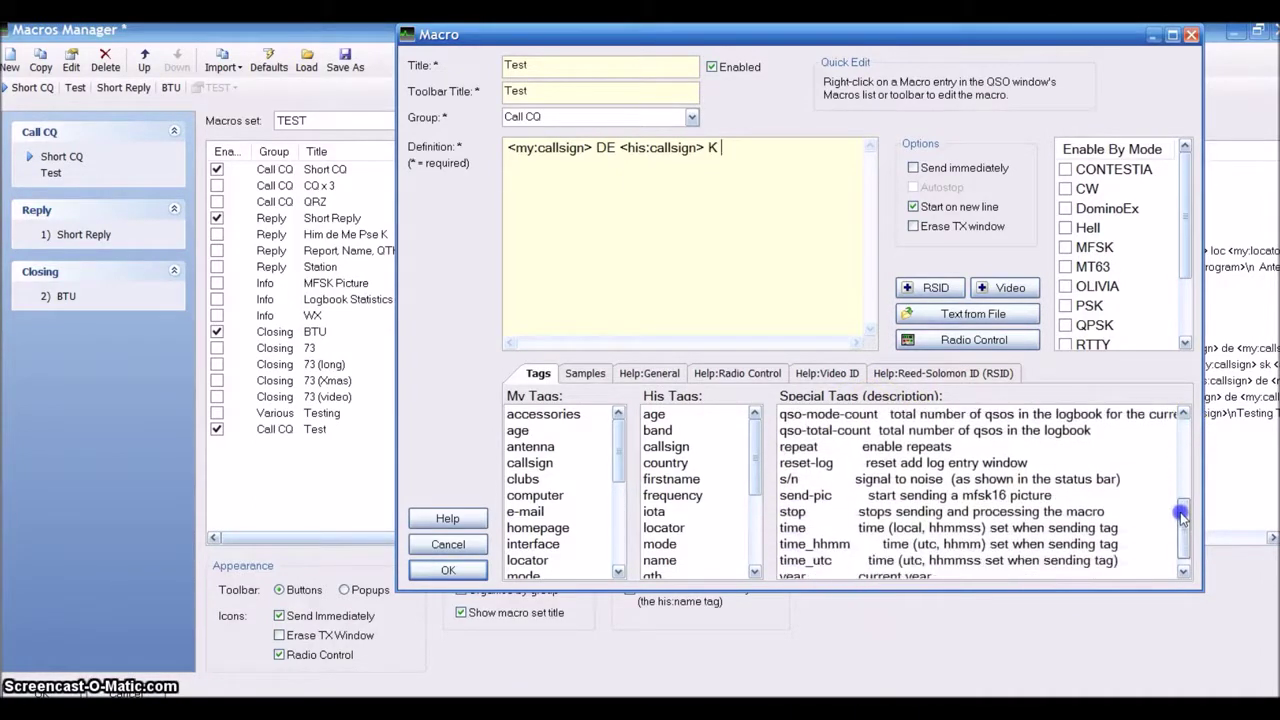
{"action": "left_click", "coordinate": [805, 512]}
{"action": "double_click", "coordinate": [805, 512]}
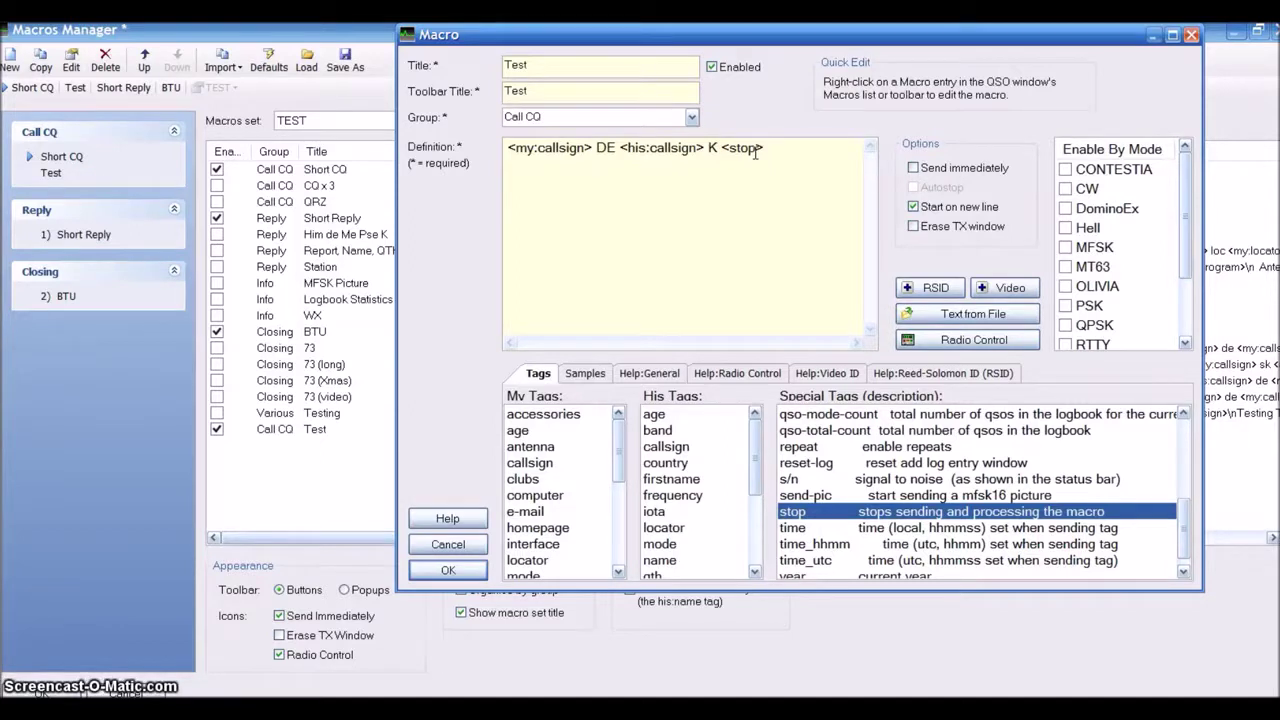
{"action": "left_click_drag", "start_coordinate": [1183, 533], "coordinate": [1173, 458]}
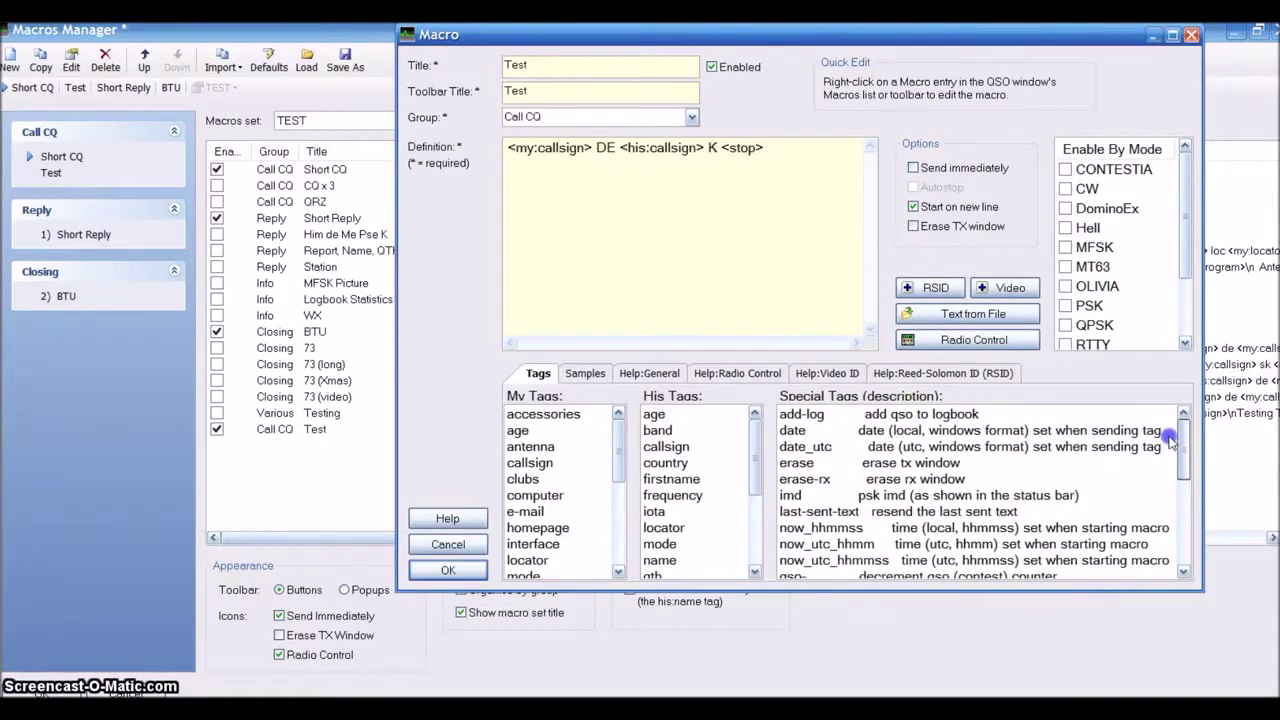
{"action": "double_click", "coordinate": [800, 463]}
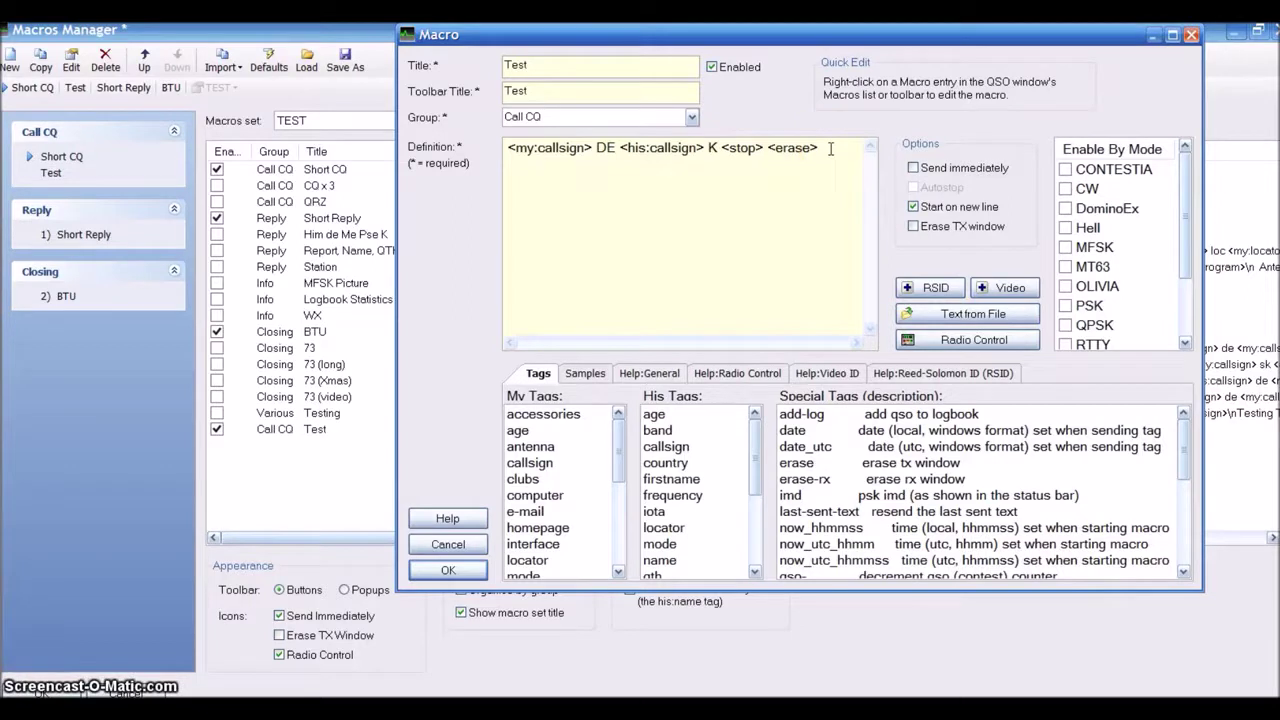
{"action": "left_click", "coordinate": [451, 572]}
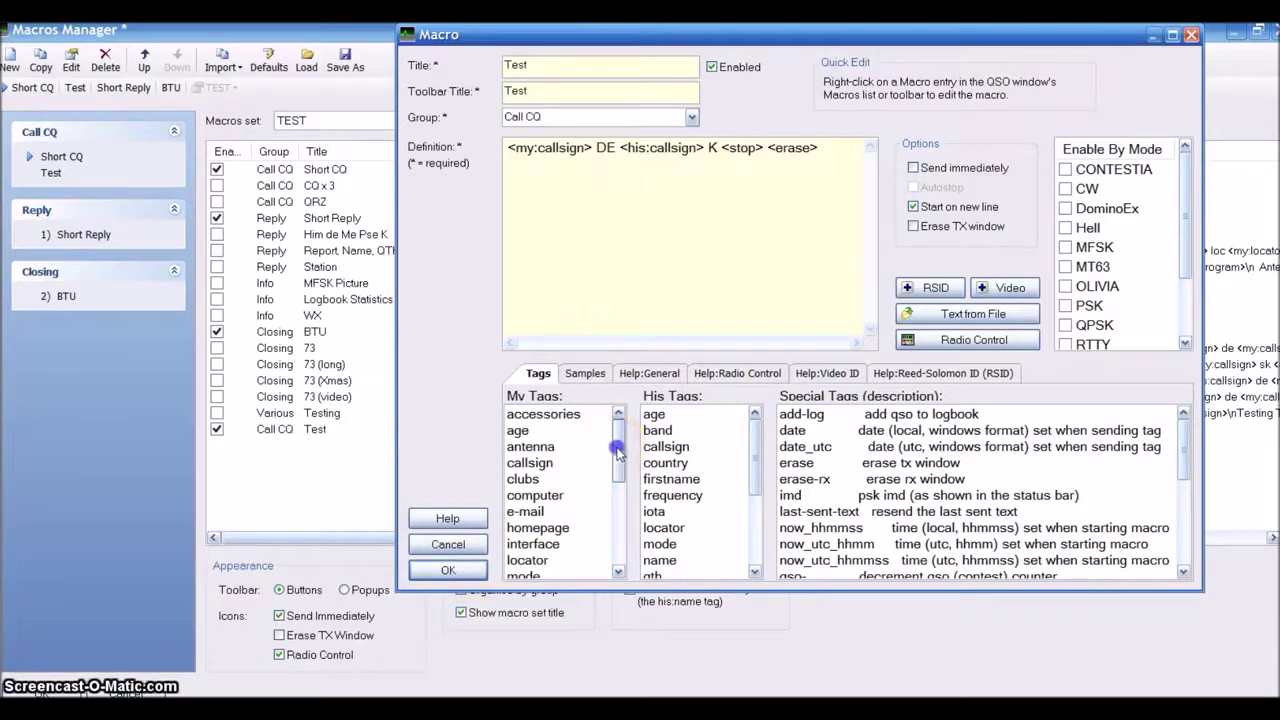
Append my own <my:qth> tag to the Test macro's definition and look through the other personal tags.
{"action": "left_click_drag", "start_coordinate": [617, 452], "coordinate": [613, 537]}
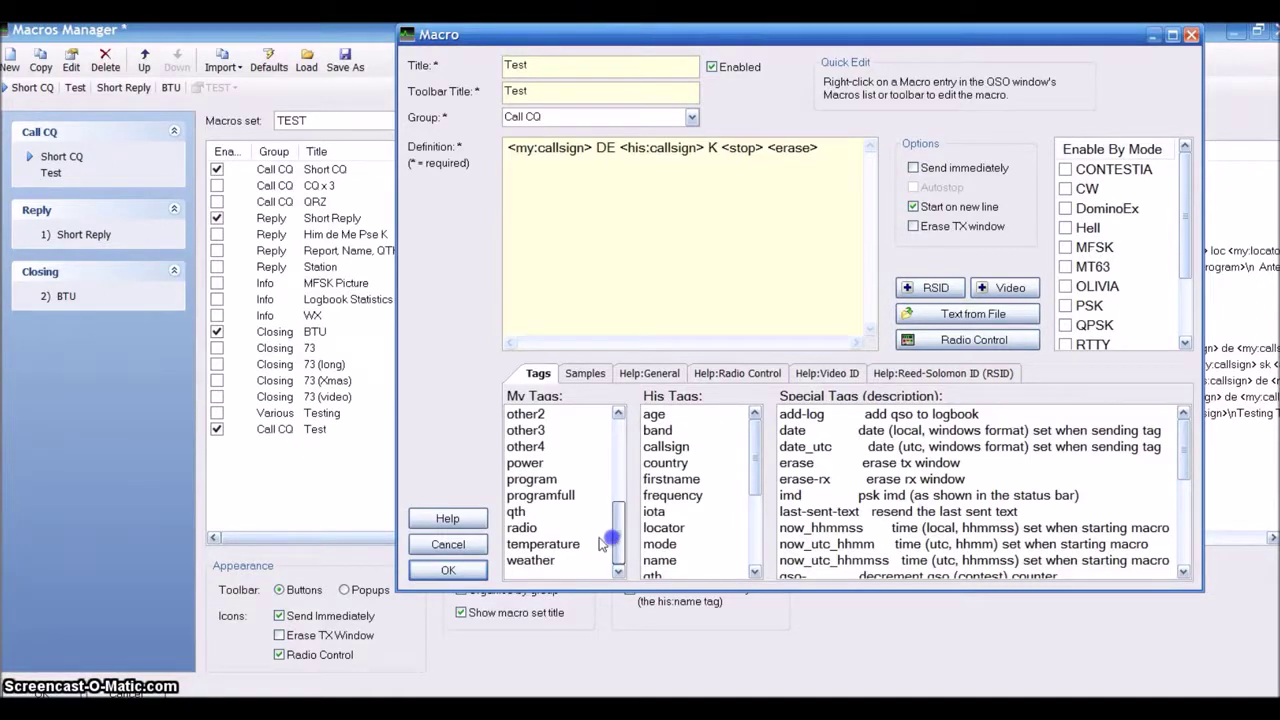
{"action": "double_click", "coordinate": [515, 513]}
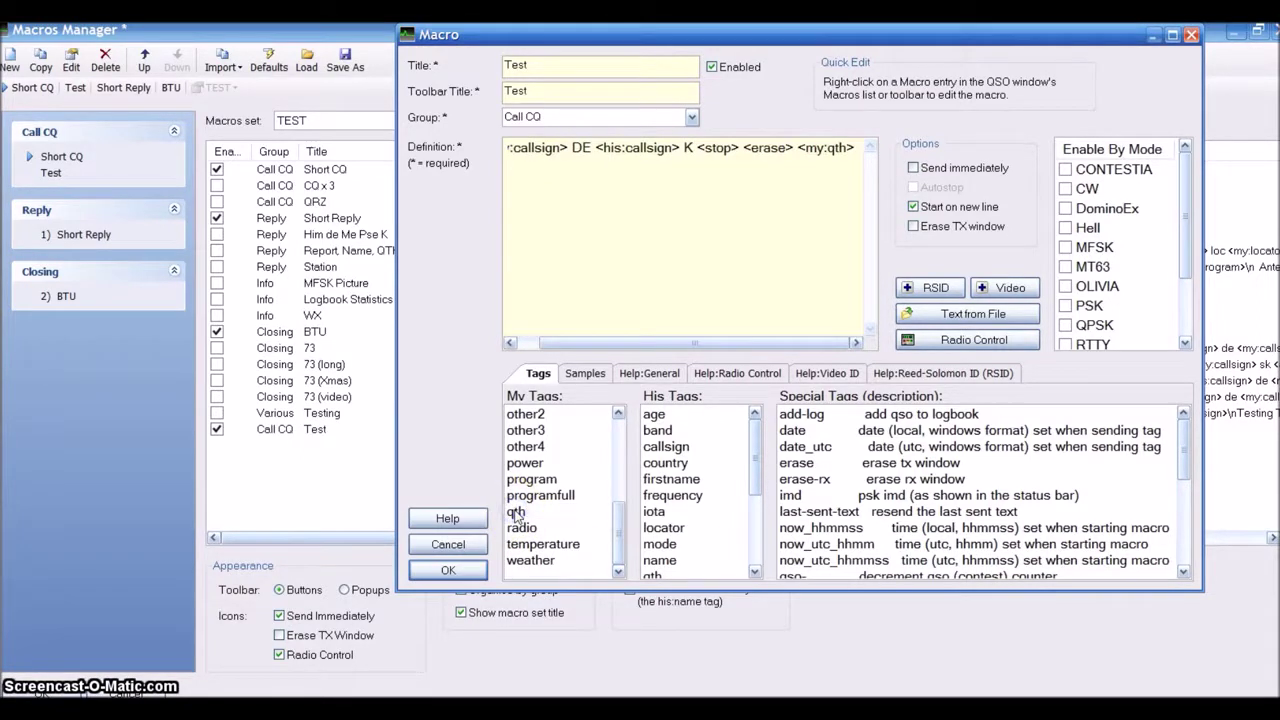
{"action": "left_click", "coordinate": [665, 537]}
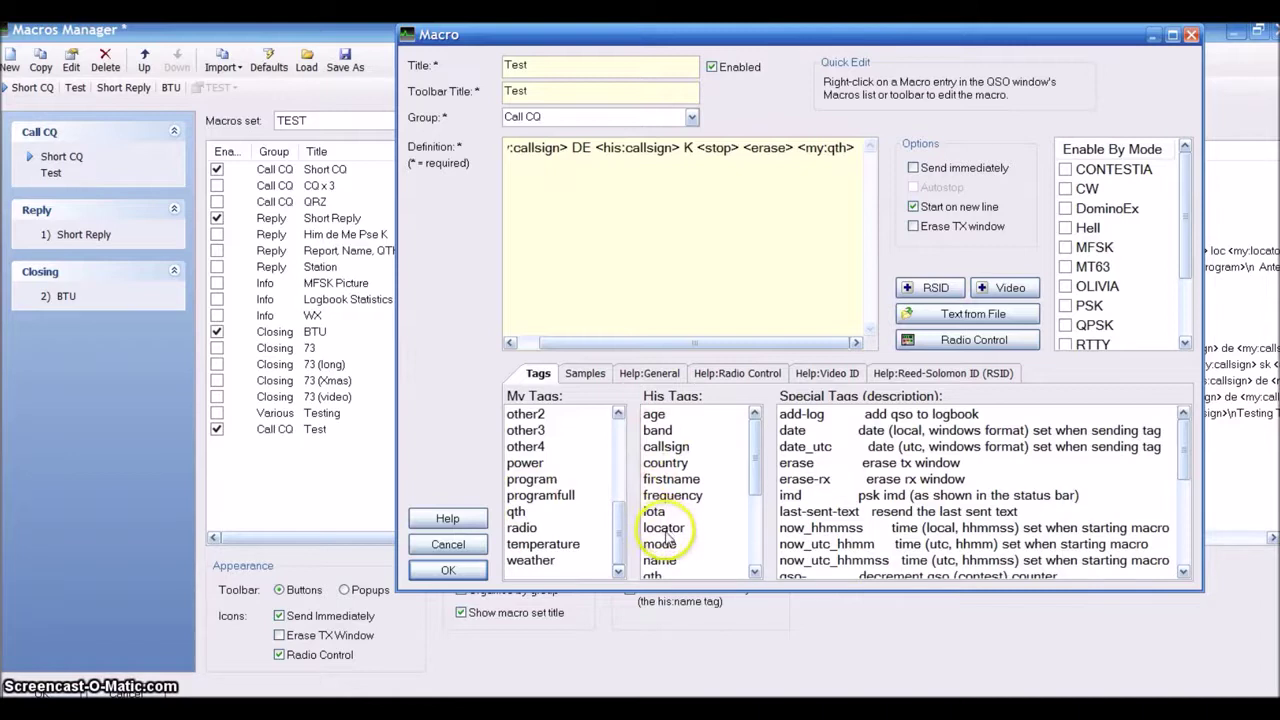
{"action": "left_click", "coordinate": [621, 541]}
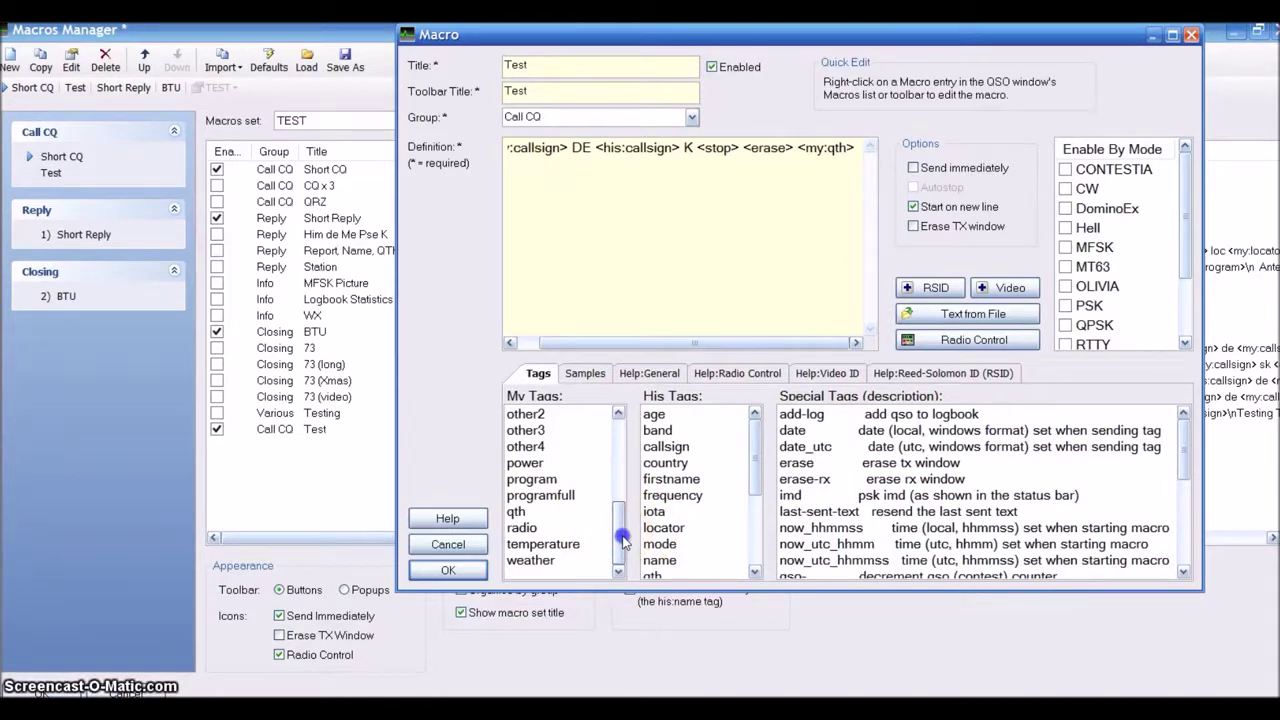
{"action": "left_click_drag", "start_coordinate": [621, 541], "coordinate": [633, 460]}
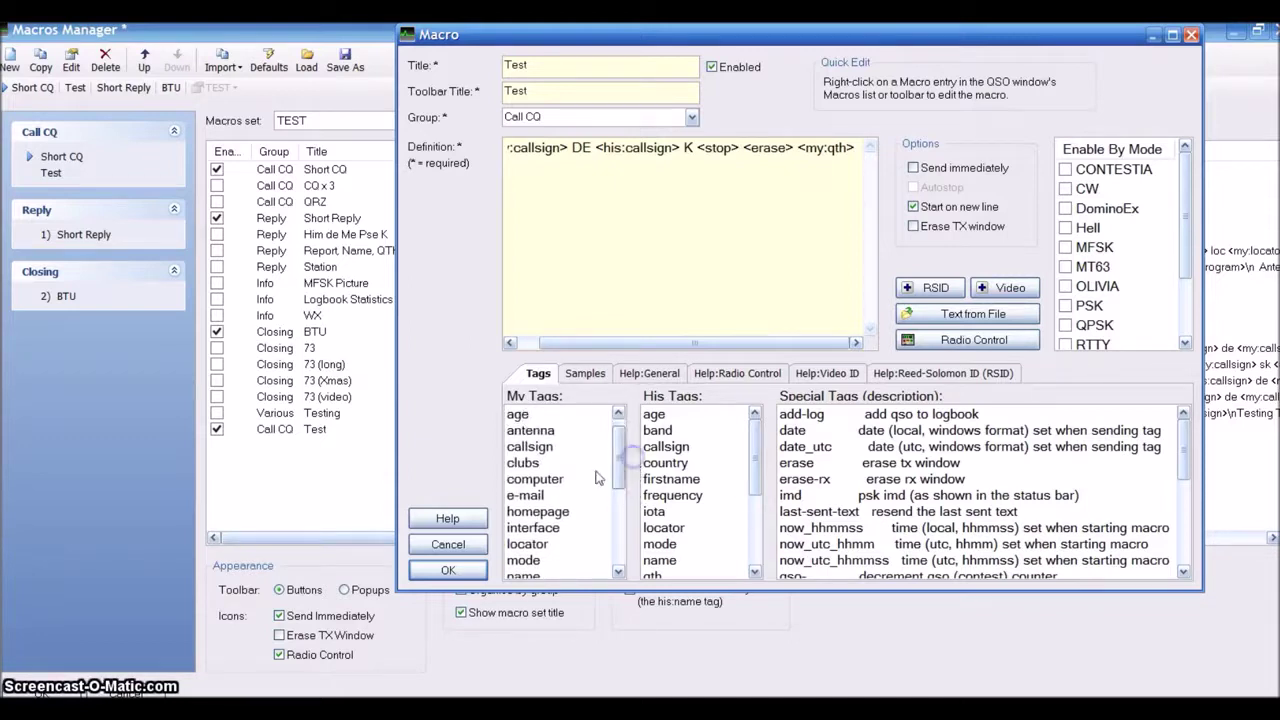
{"action": "left_click", "coordinate": [537, 432]}
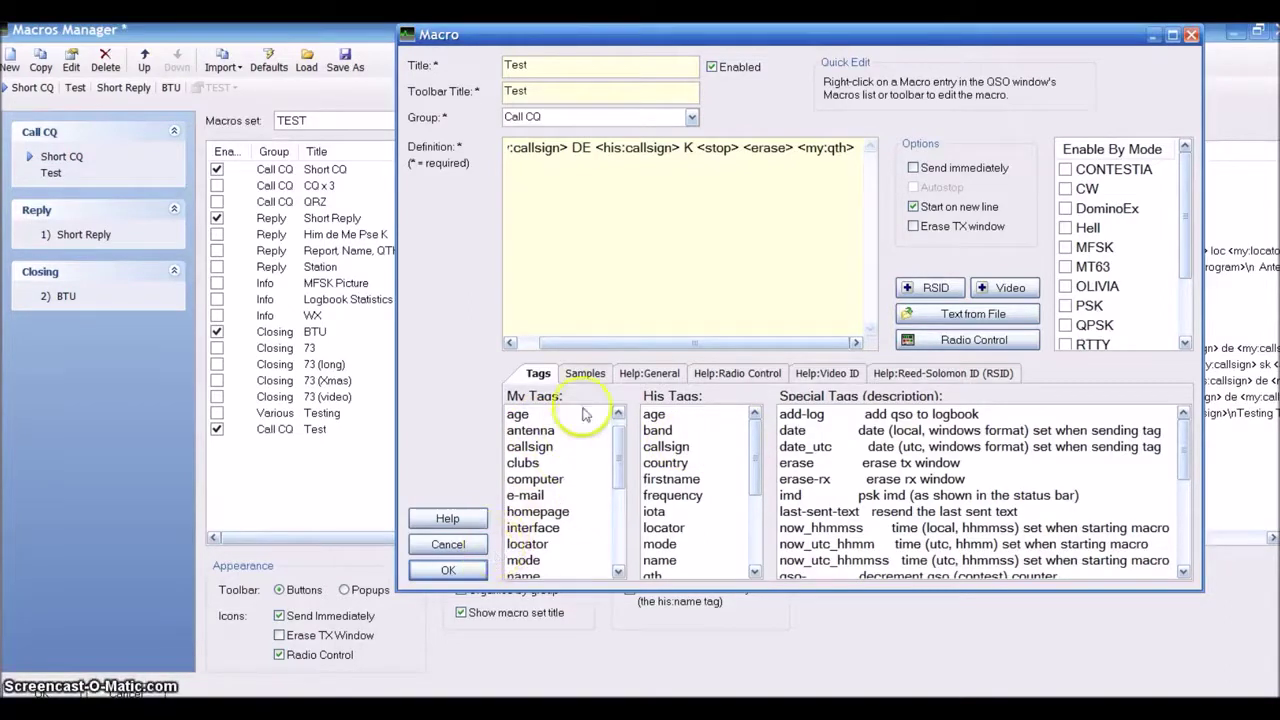
View the sample macros and the general macro help, and accept the edited Test macro.
{"action": "left_click", "coordinate": [586, 373]}
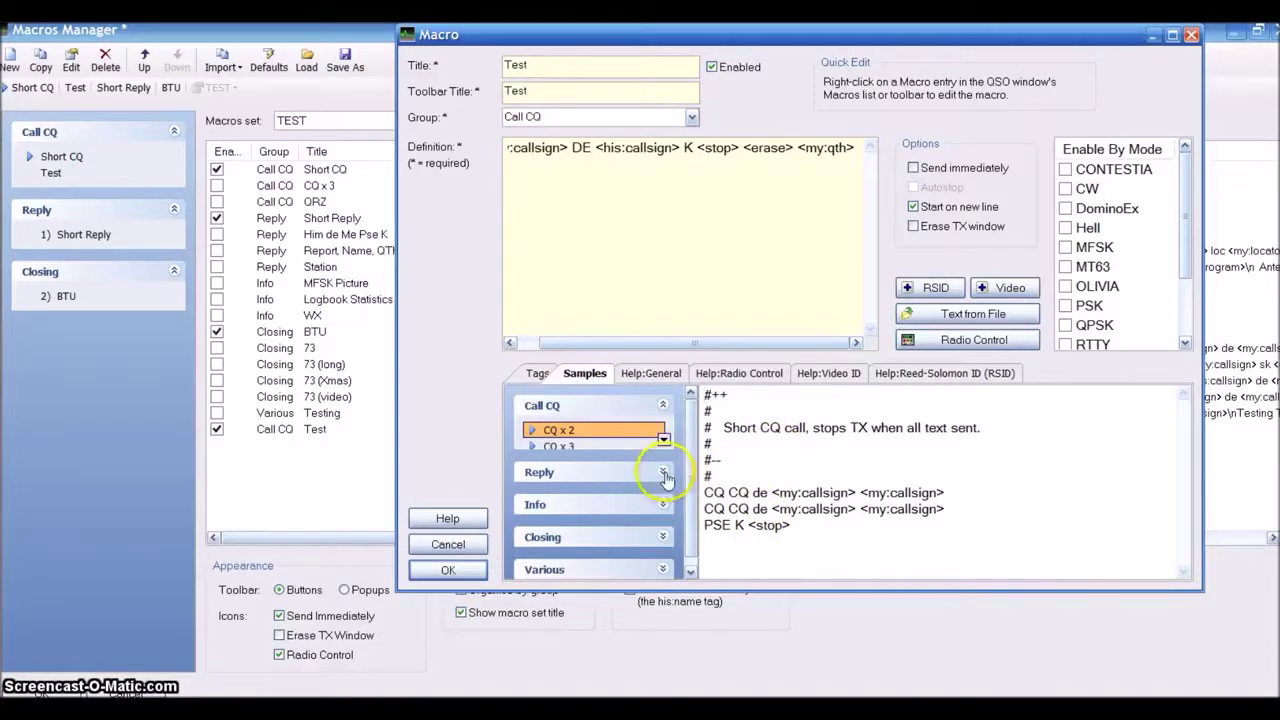
{"action": "left_click", "coordinate": [648, 377]}
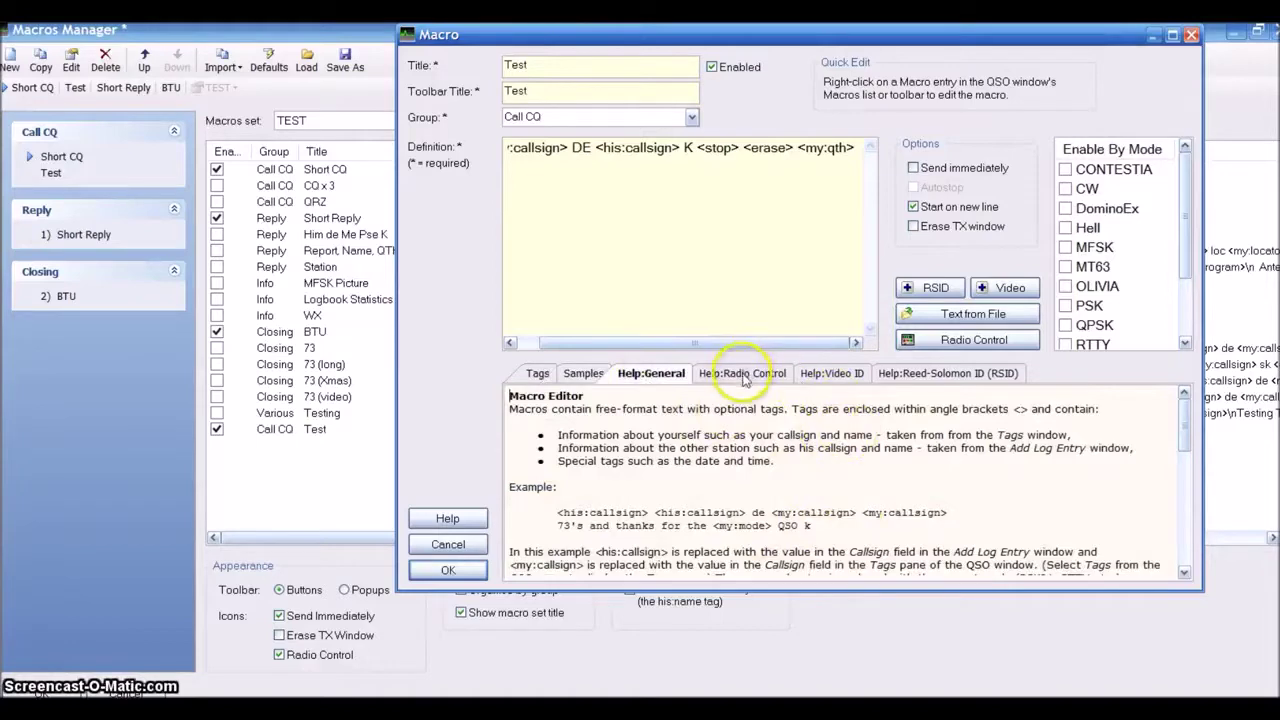
{"action": "left_click", "coordinate": [452, 572]}
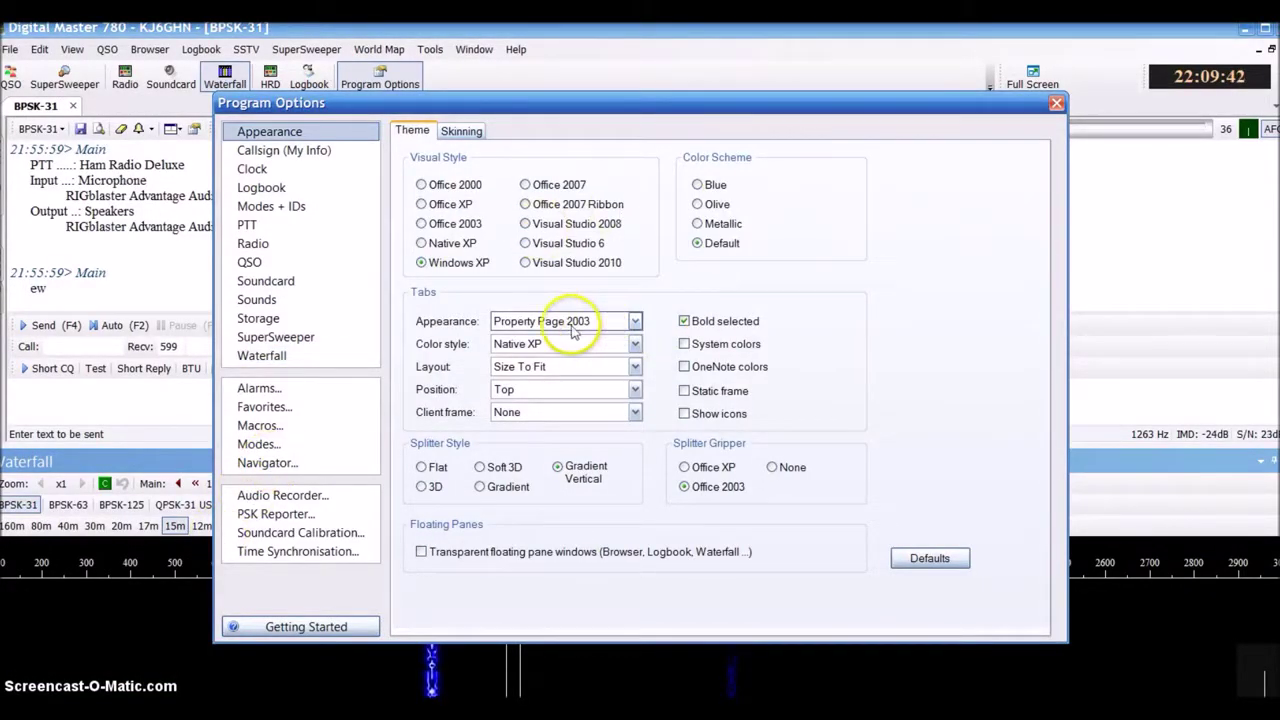
Examine the station owner's QSO tag values under Callsign (My Info), and close the program options.
{"action": "left_click", "coordinate": [298, 156]}
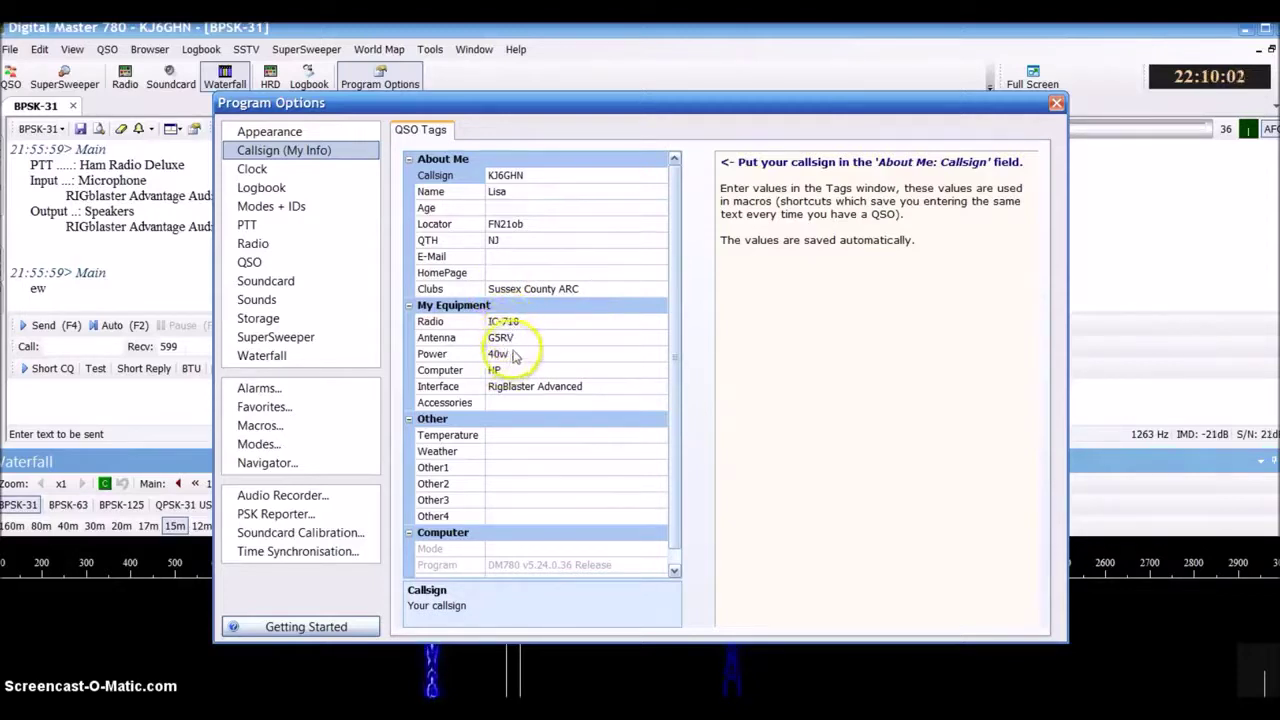
{"action": "left_click_drag", "start_coordinate": [677, 337], "coordinate": [676, 370]}
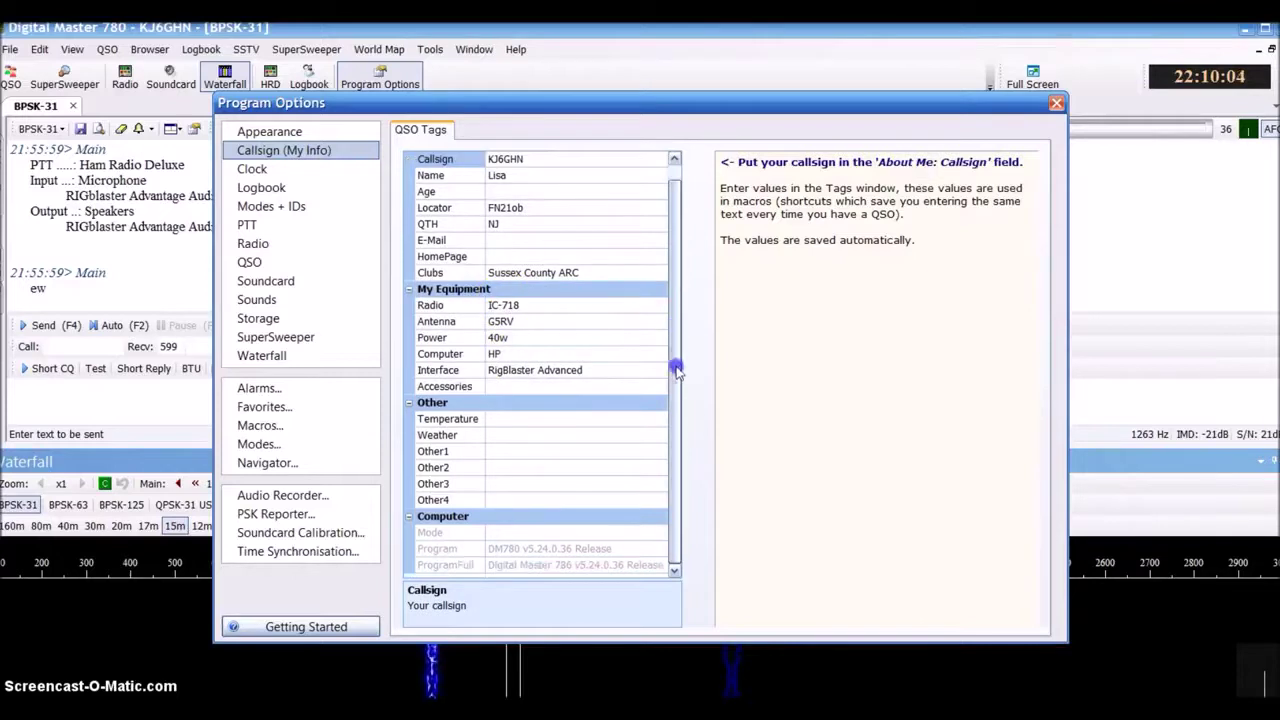
{"action": "left_click", "coordinate": [1057, 105]}
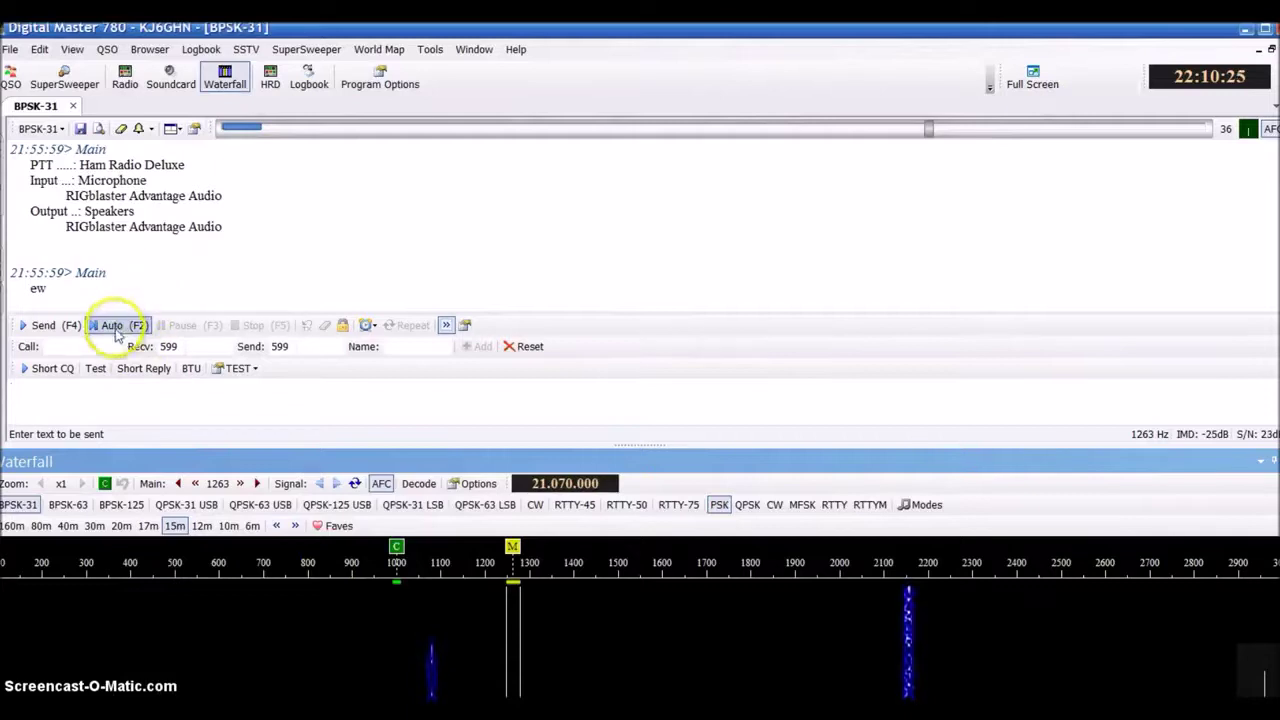
{"action": "left_click", "coordinate": [47, 347]}
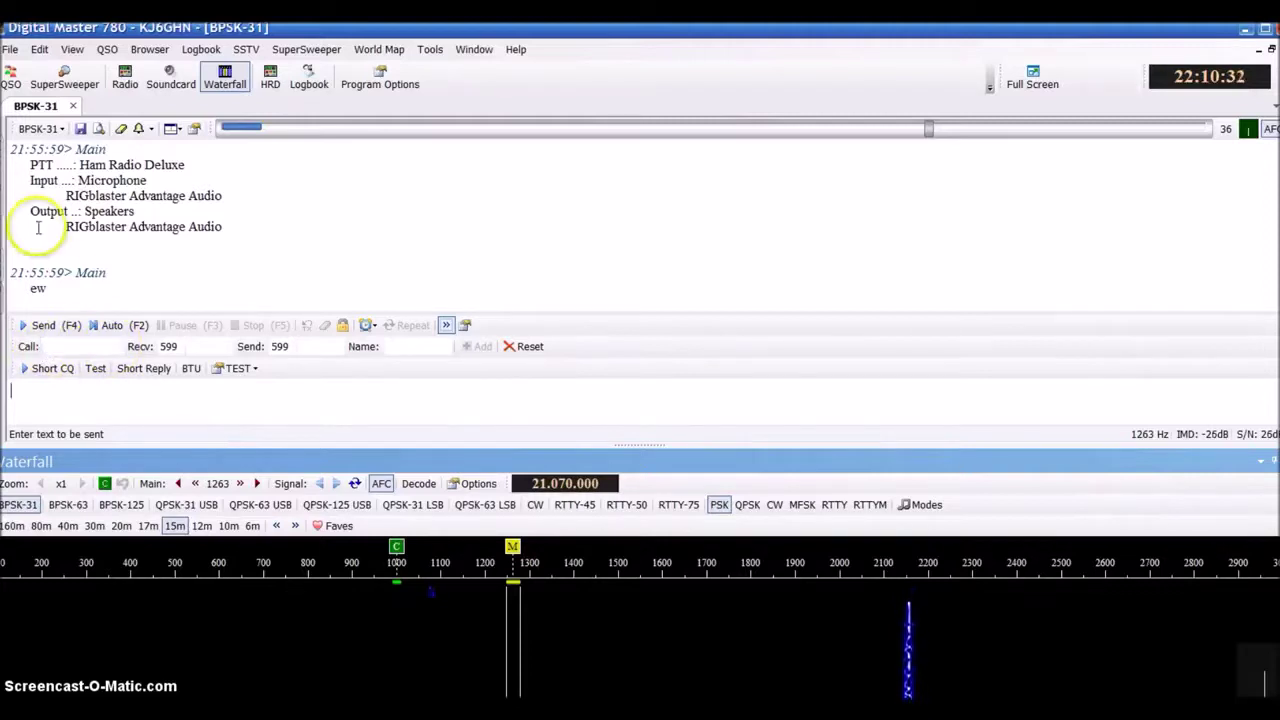
Dismiss the log entry pane and insert the Short Reply macro into the text to send.
{"action": "mouse_move", "coordinate": [5, 213]}
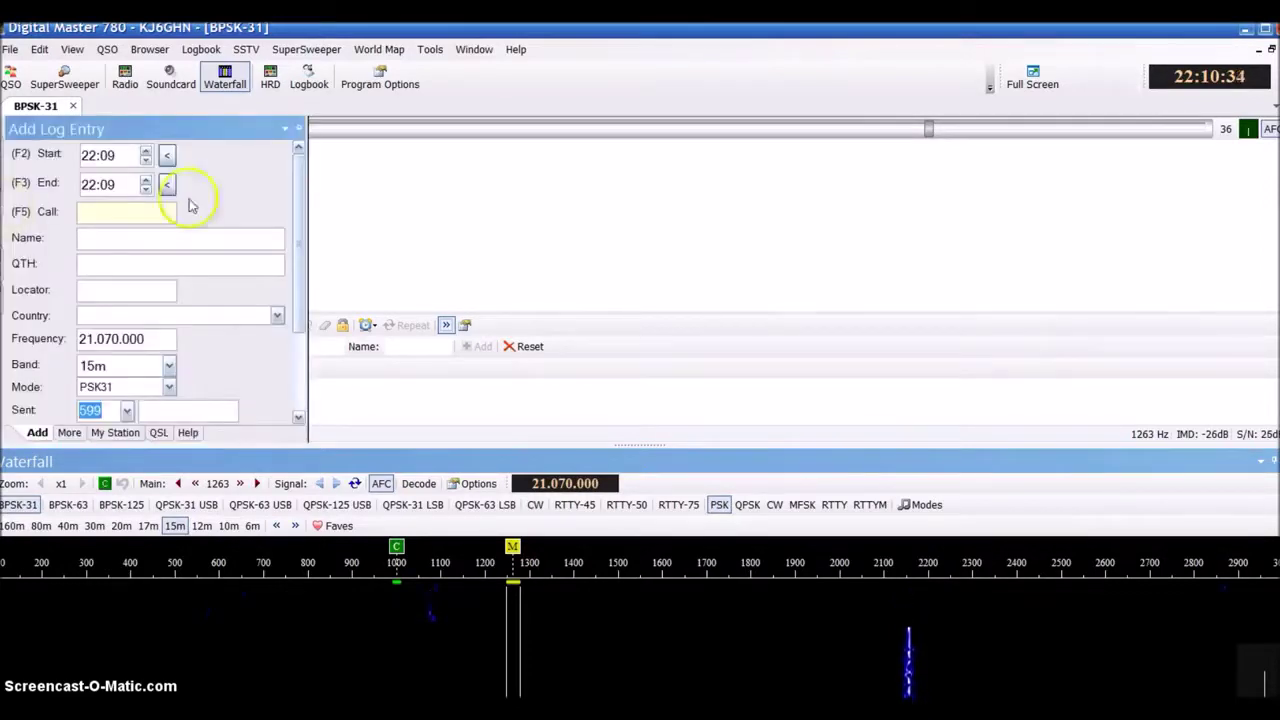
{"action": "left_click", "coordinate": [546, 211]}
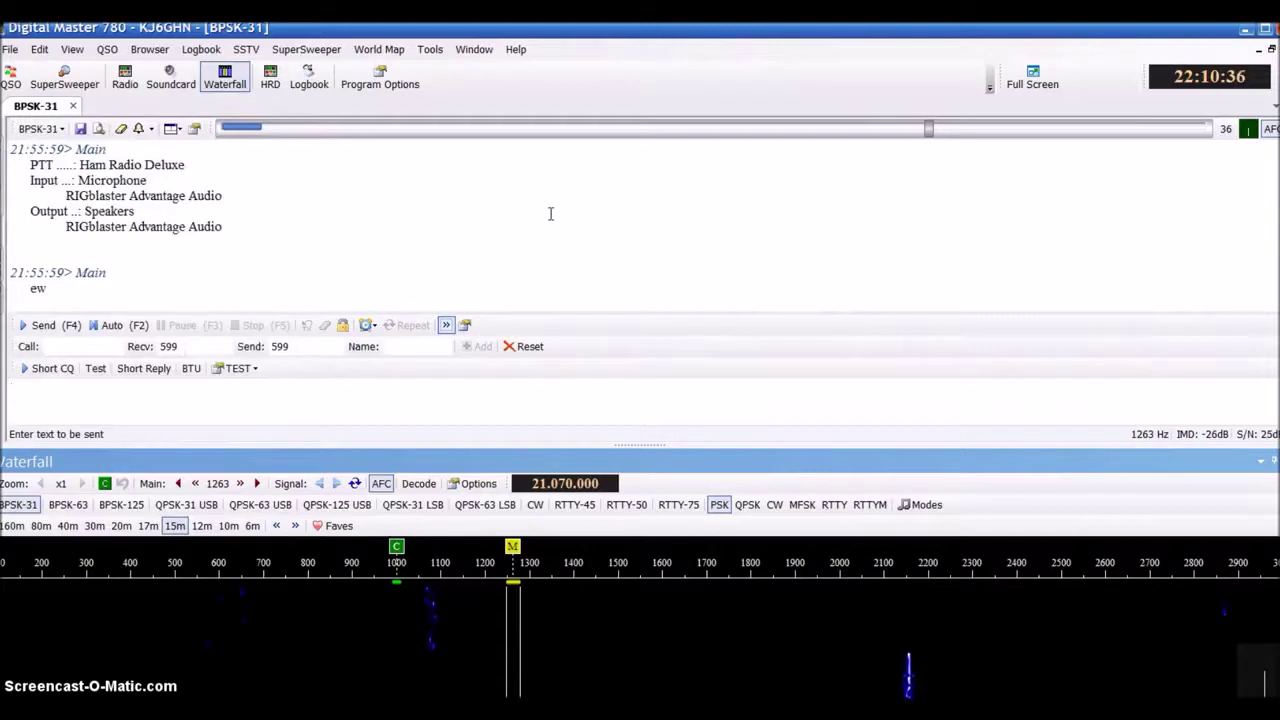
{"action": "left_click", "coordinate": [190, 385]}
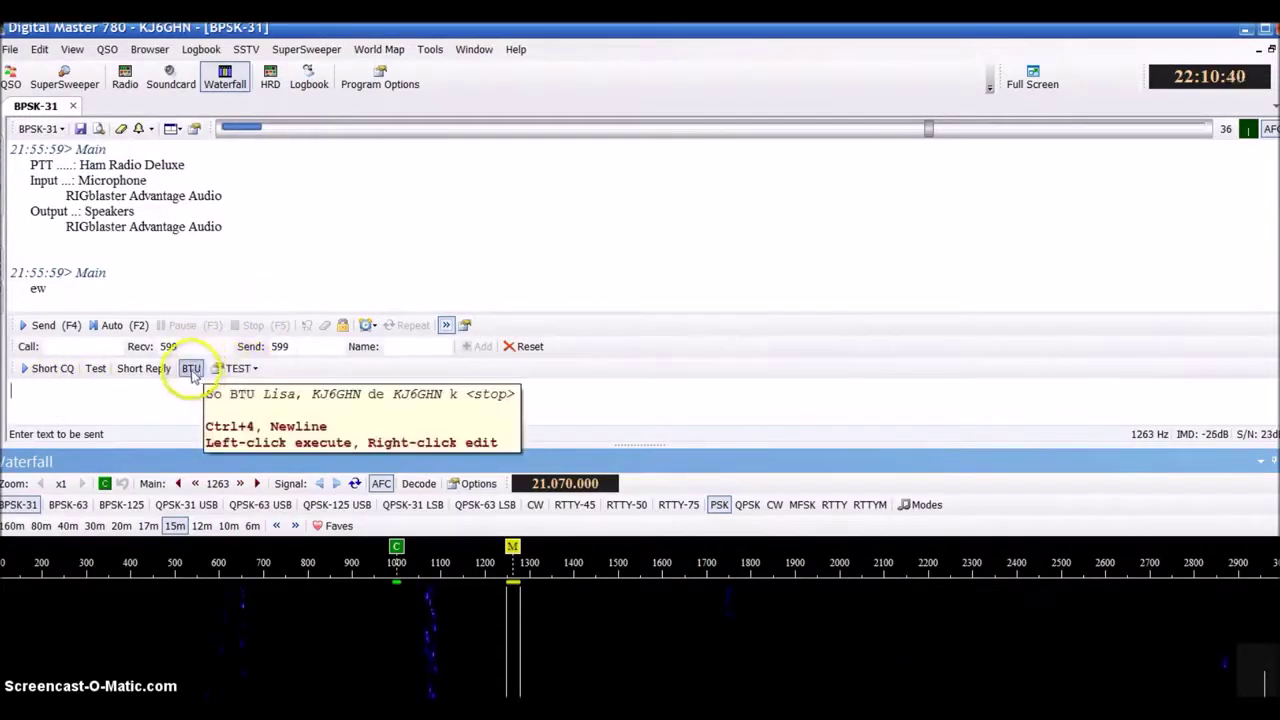
{"action": "left_click", "coordinate": [152, 370]}
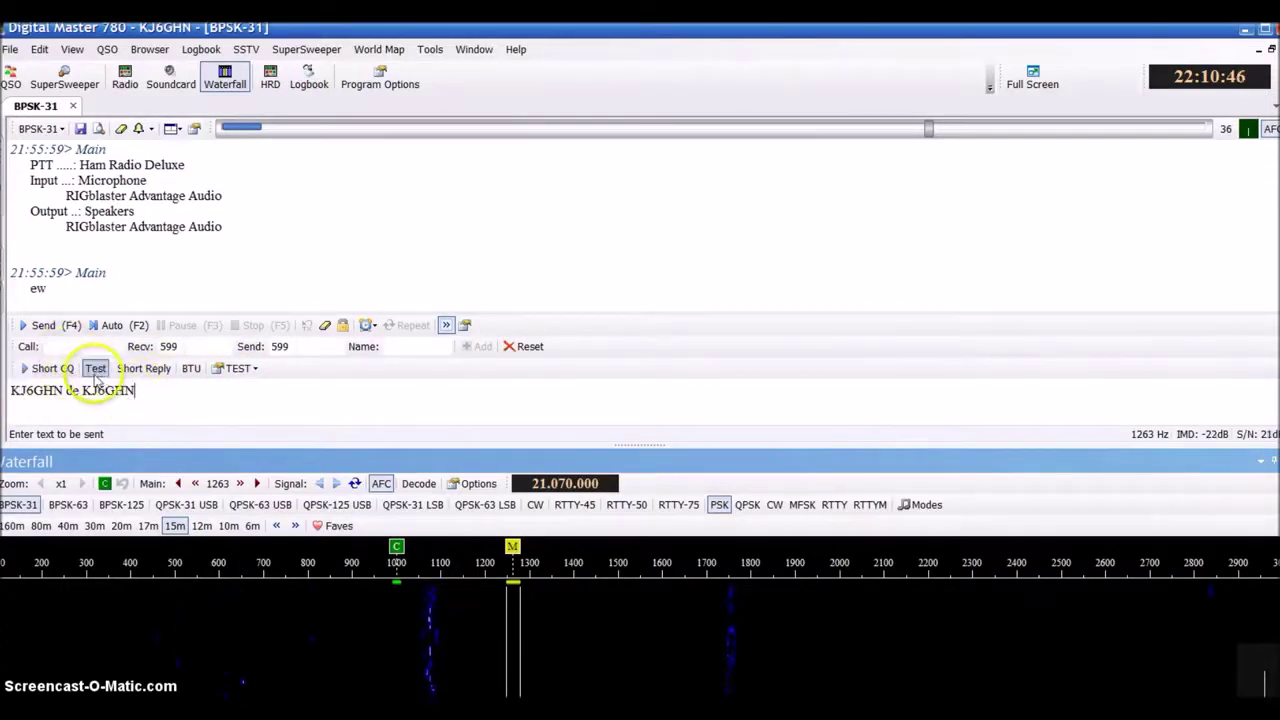
Transmit the Short CQ macro and stop the transmission before its closing text.
{"action": "left_click", "coordinate": [63, 369]}
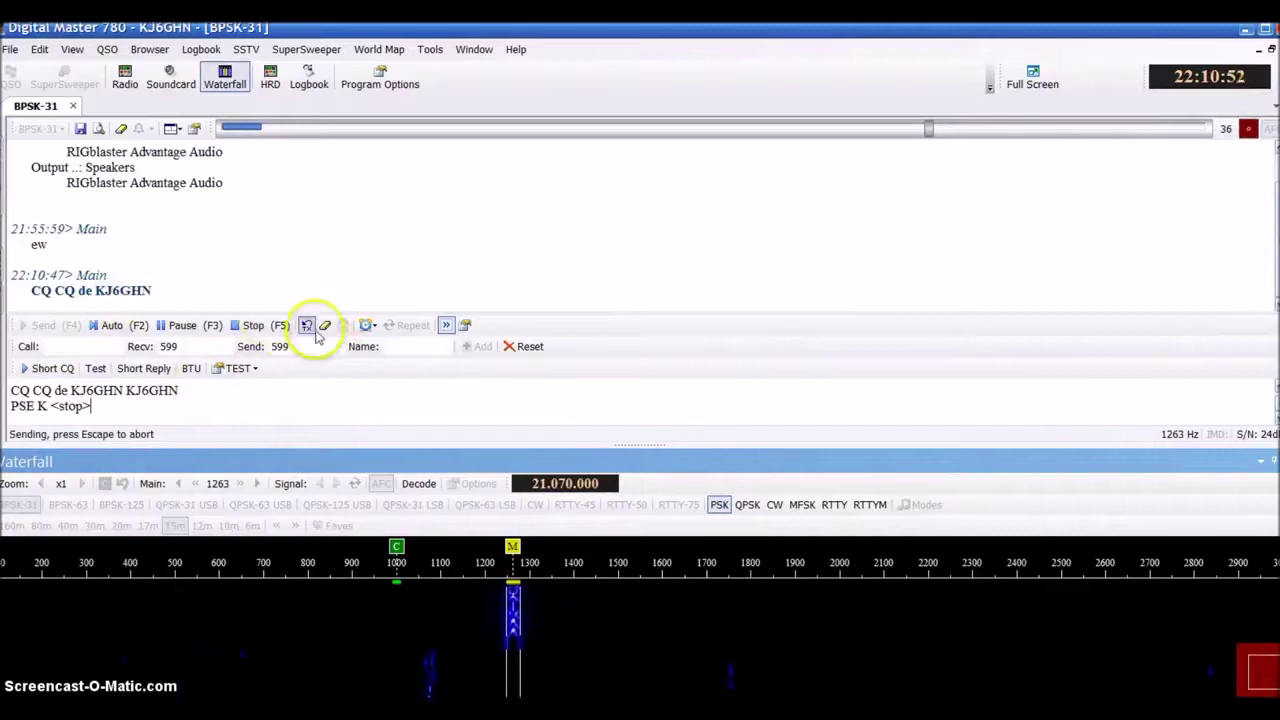
{"action": "left_click", "coordinate": [264, 331]}
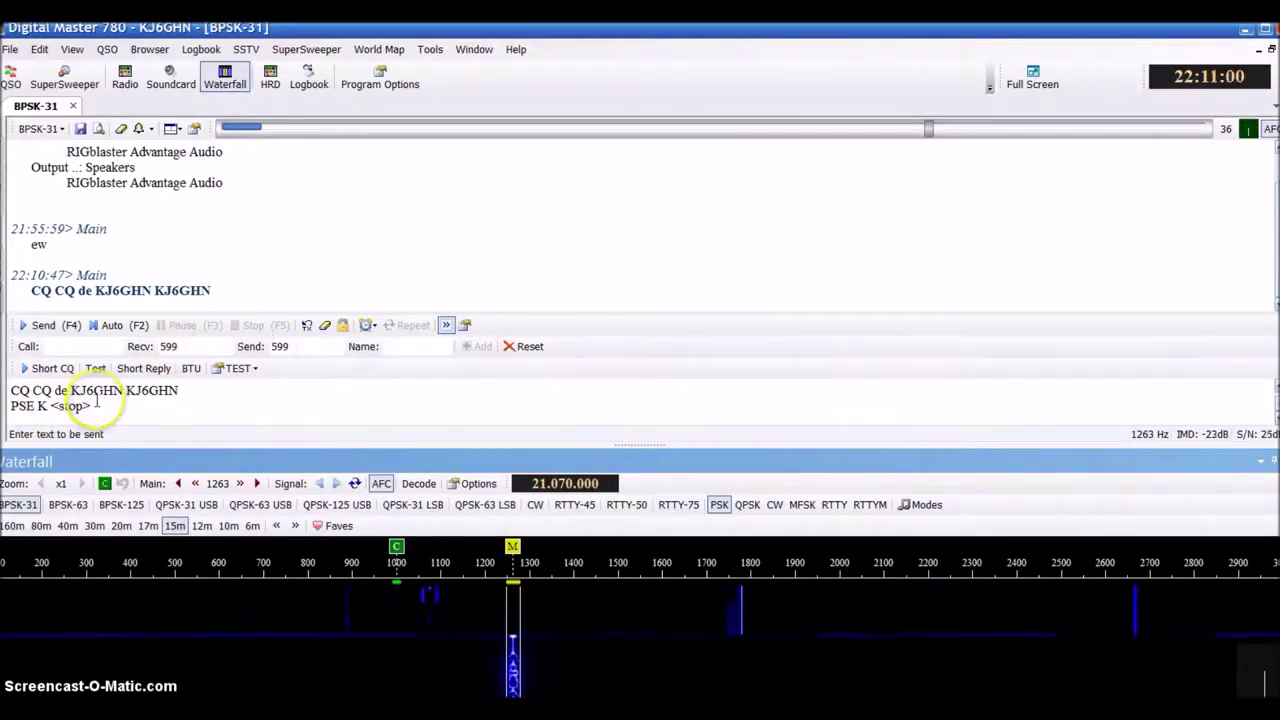
Append the BTU macro to the text to send and select the operator name it fills in.
{"action": "left_click", "coordinate": [190, 368]}
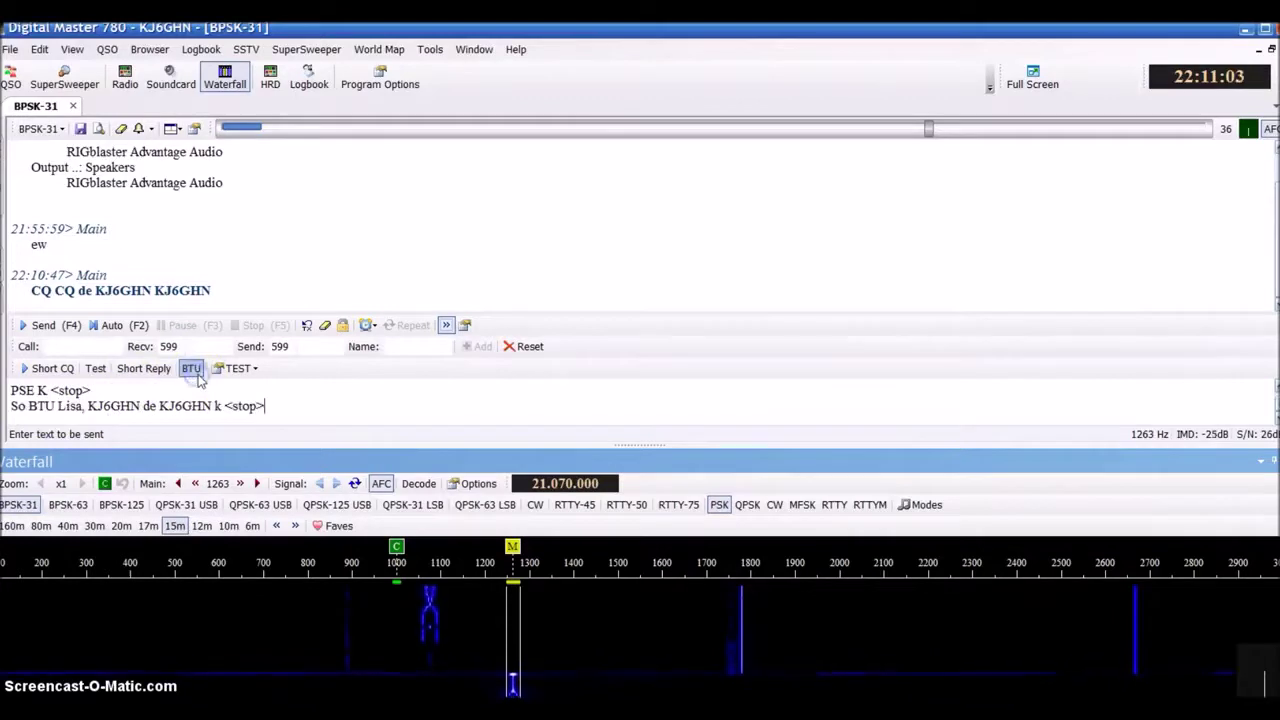
{"action": "left_click", "coordinate": [57, 405]}
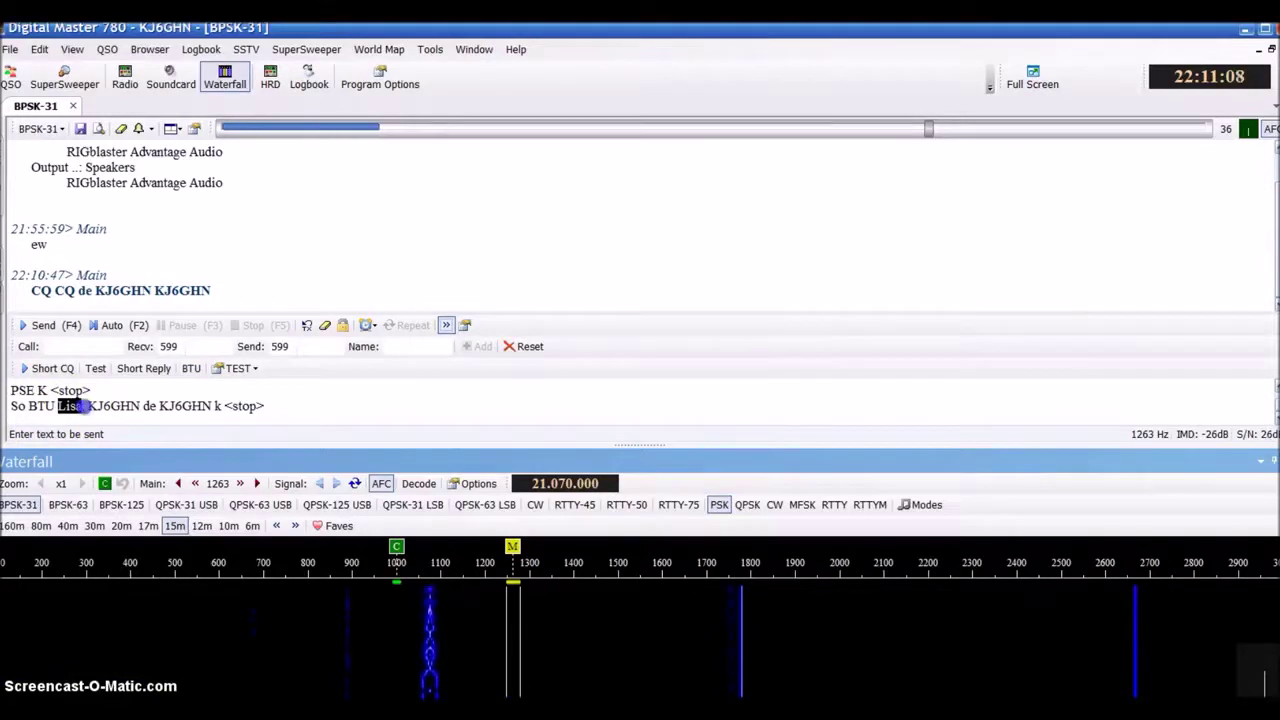